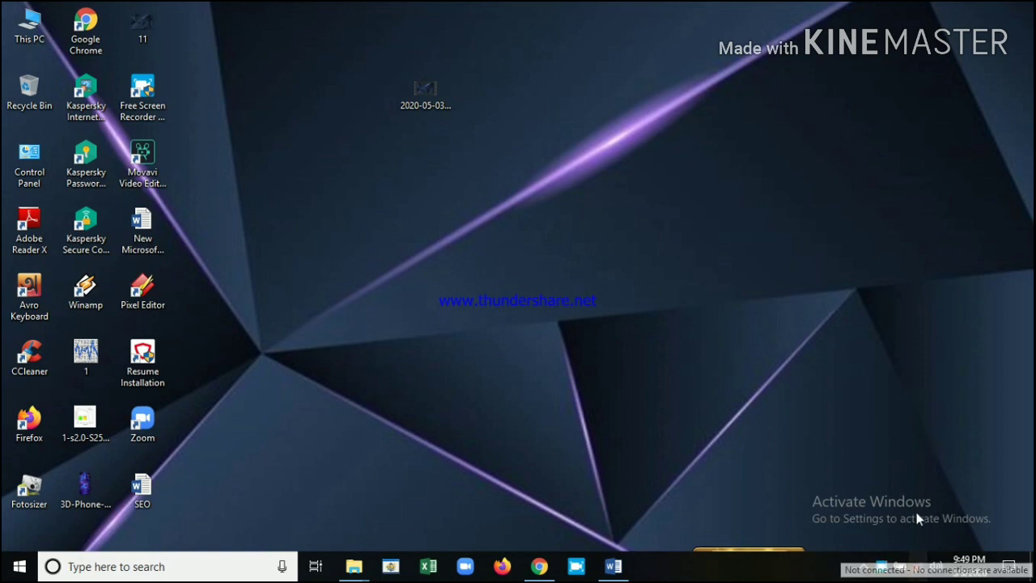
{"action": "right_click", "coordinate": [666, 179]}
{"action": "left_click", "coordinate": [693, 227]}
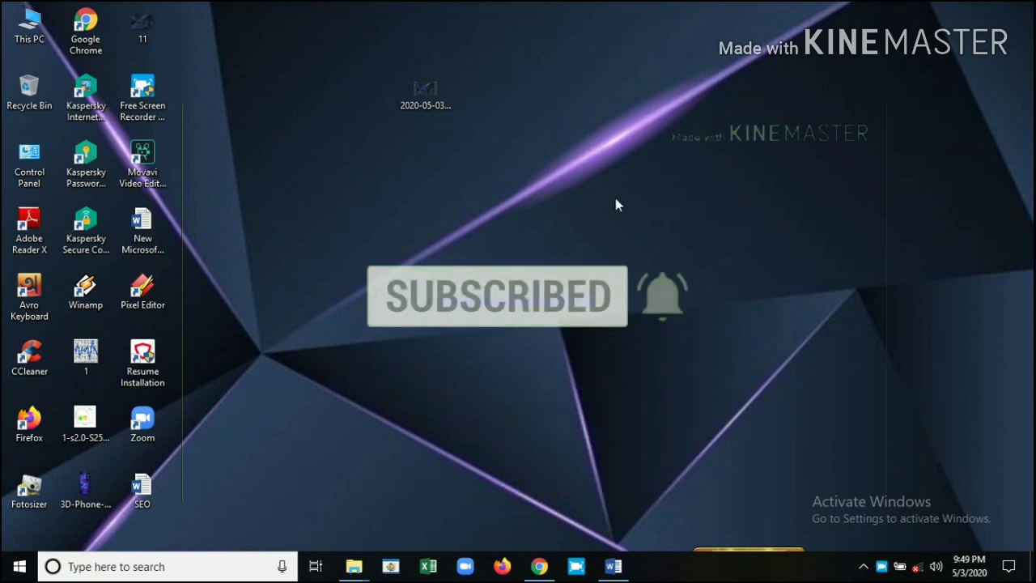
{"action": "left_click", "coordinate": [434, 96]}
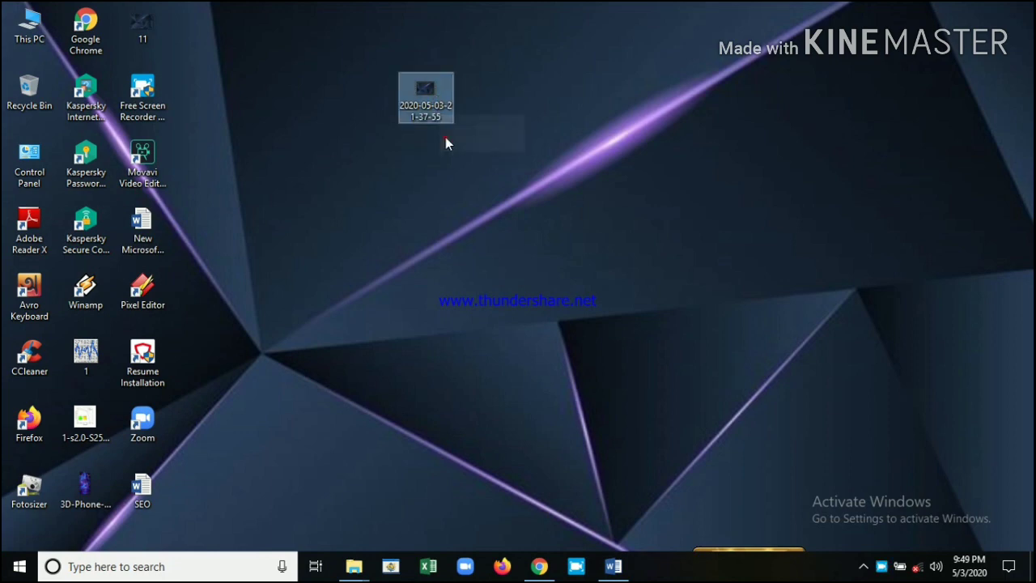
{"action": "mouse_move", "coordinate": [434, 115]}
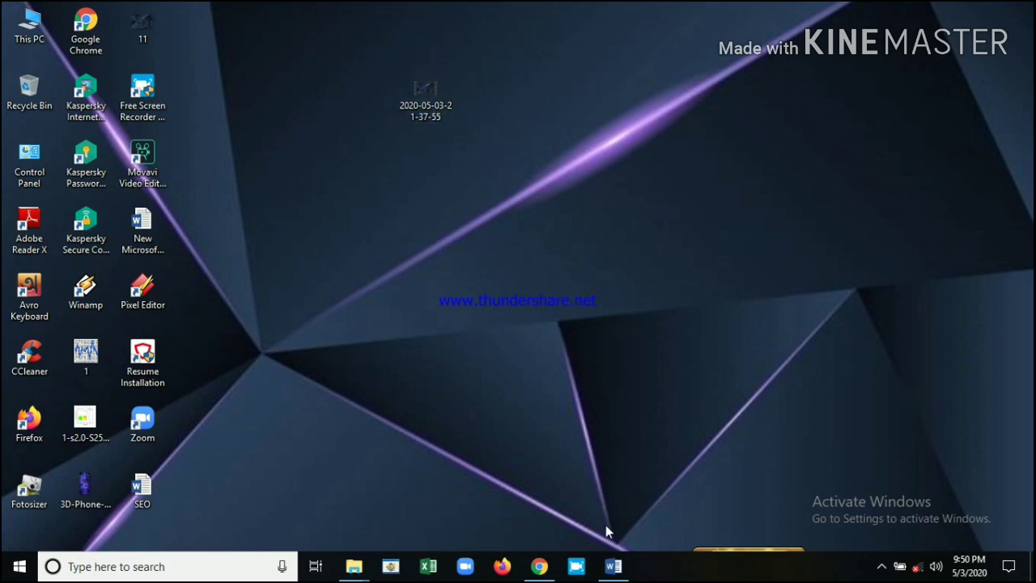
Review the tag list and the title and description text in the SEO Word document, and return to the desktop.
{"action": "left_click", "coordinate": [614, 568]}
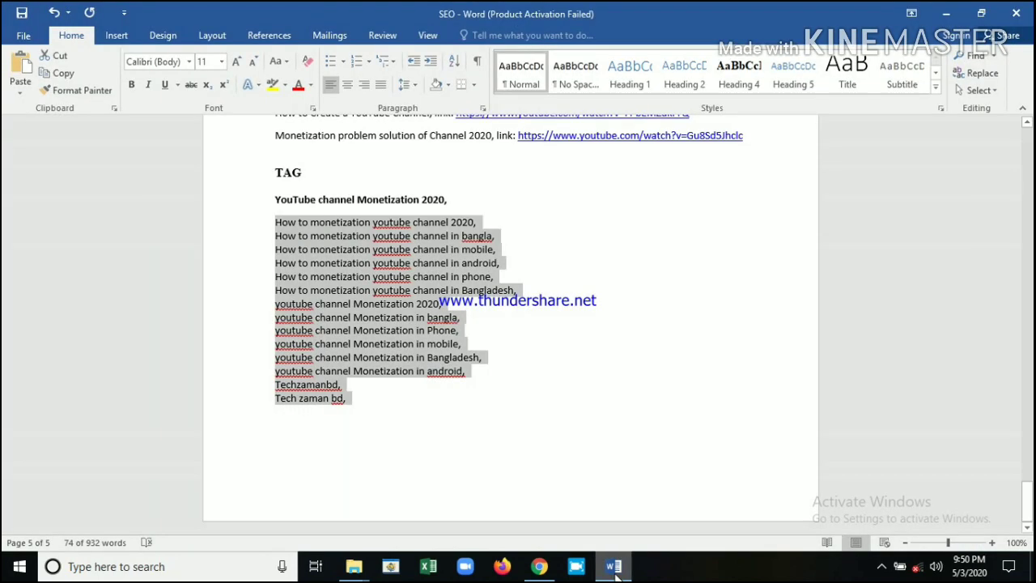
{"action": "left_click", "coordinate": [654, 345]}
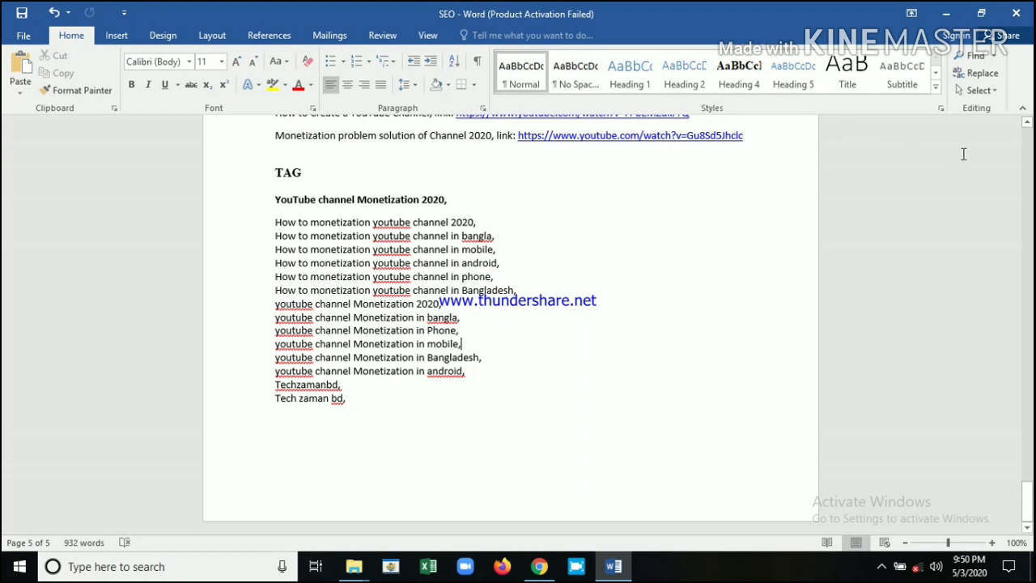
{"action": "scroll", "coordinate": [1030, 161], "scroll_direction": "up", "scroll_amount": 8}
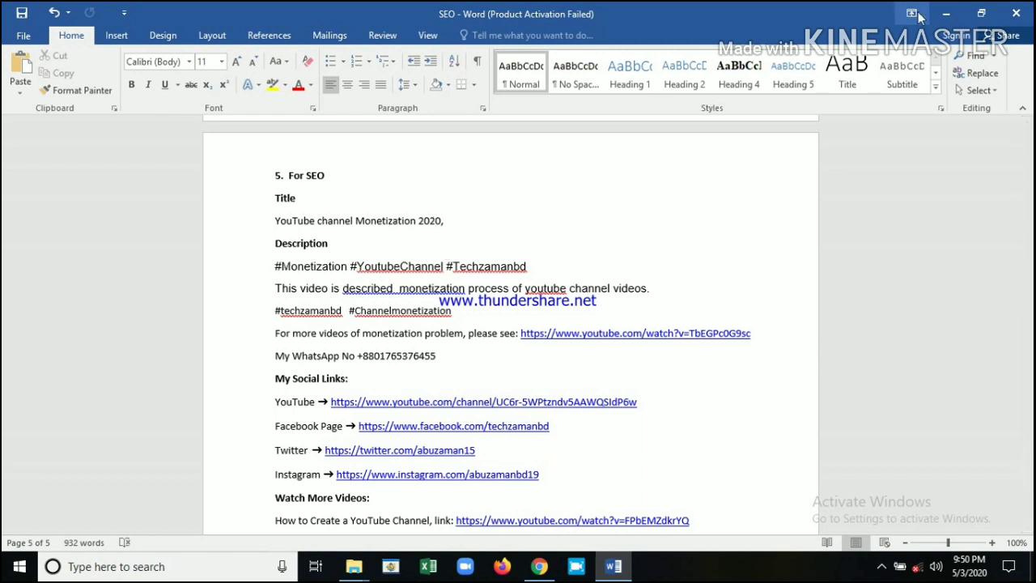
{"action": "left_click", "coordinate": [944, 16]}
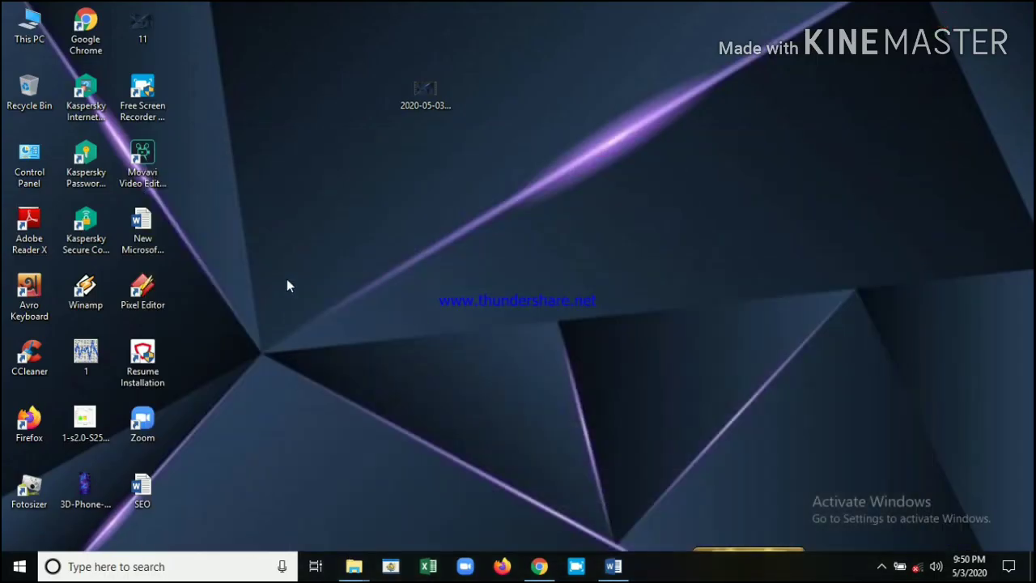
{"action": "right_click", "coordinate": [425, 93]}
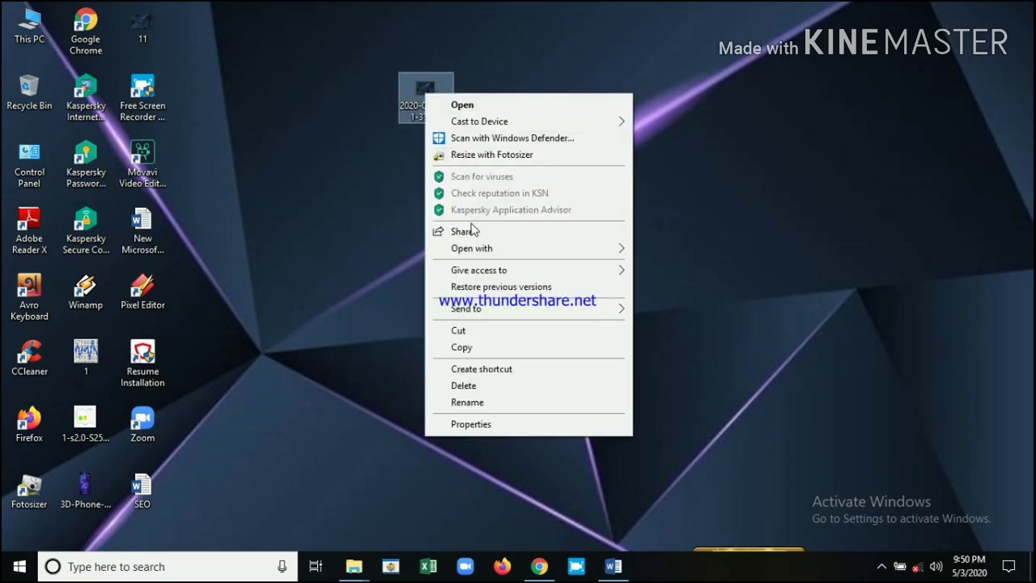
{"action": "left_click", "coordinate": [481, 429]}
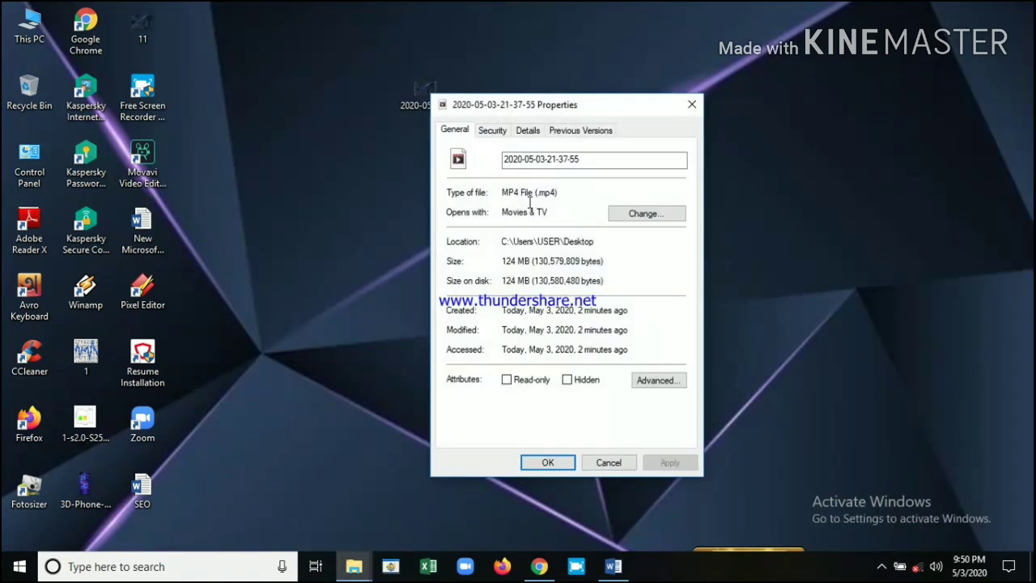
{"action": "left_click", "coordinate": [530, 132]}
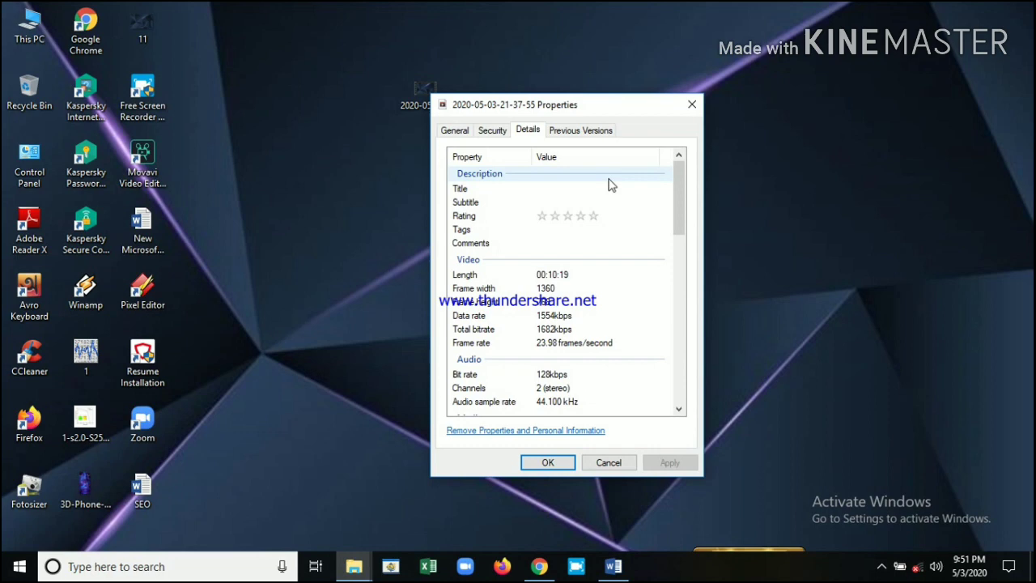
Copy the title line "YouTube channel Monetization 2020," from the SEO Word document for the video's Title property.
{"action": "left_click", "coordinate": [568, 187]}
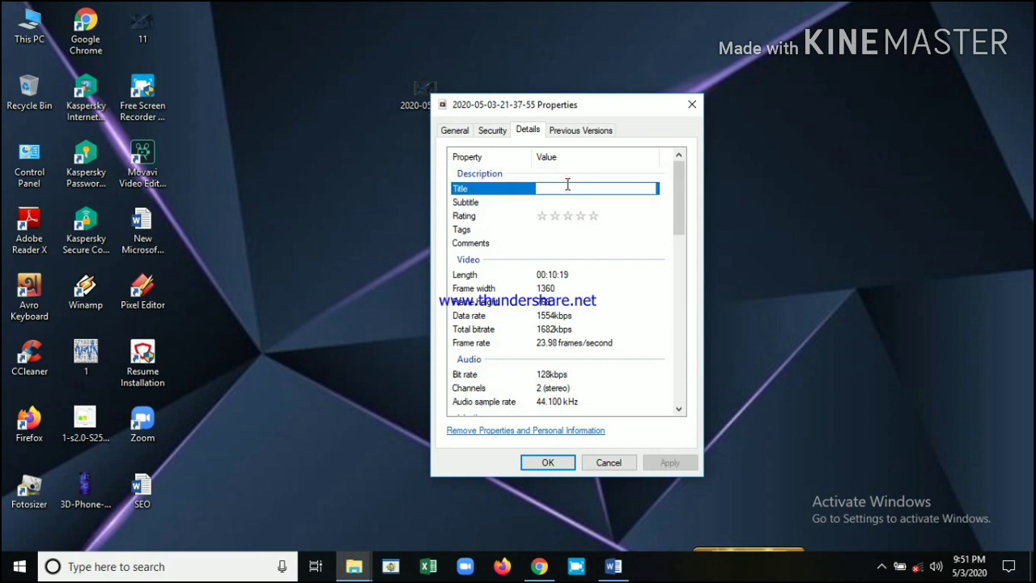
{"action": "left_click", "coordinate": [623, 570]}
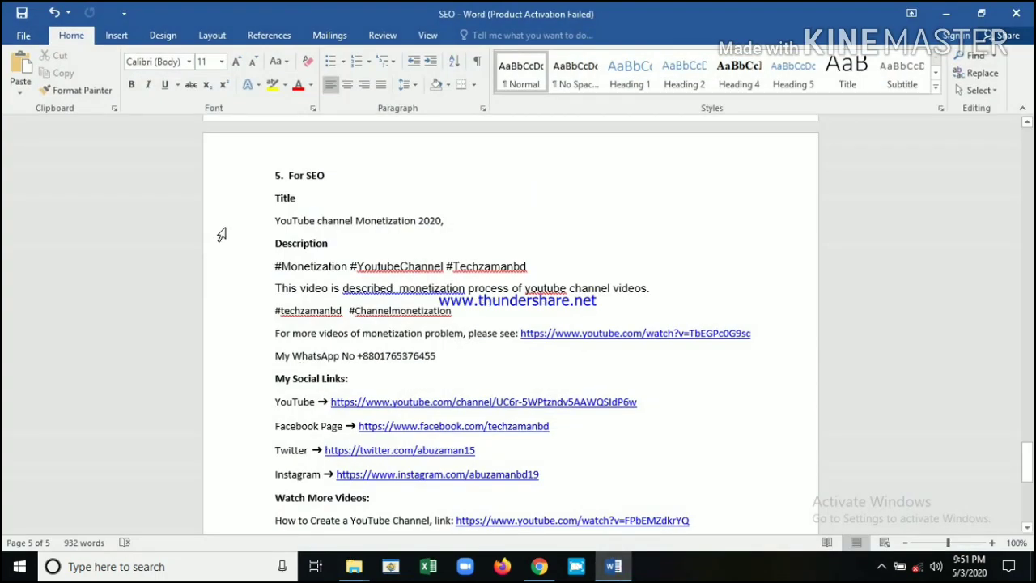
{"action": "left_click", "coordinate": [222, 231]}
{"action": "key", "text": "ctrl+c"}
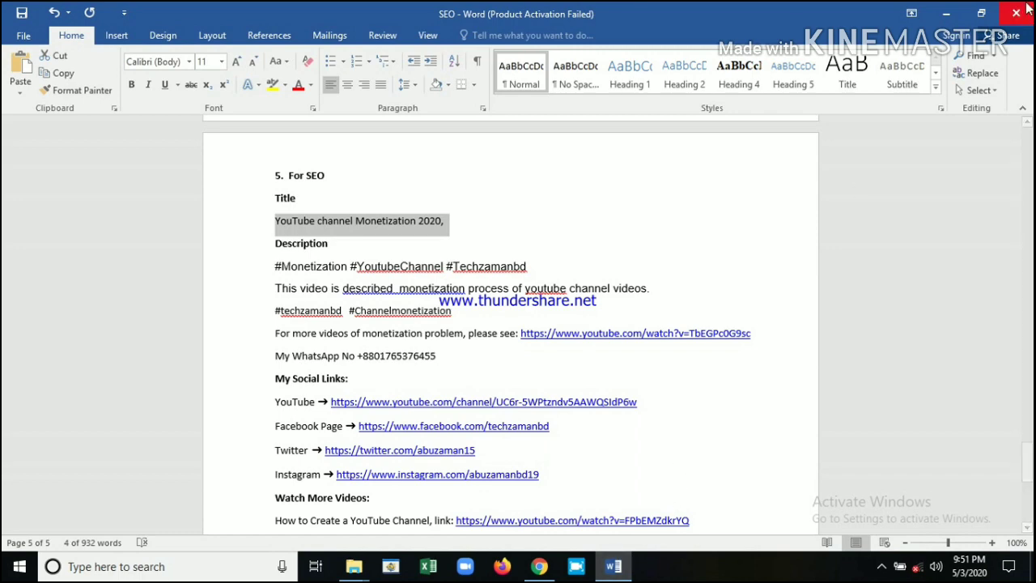
{"action": "left_click", "coordinate": [945, 13]}
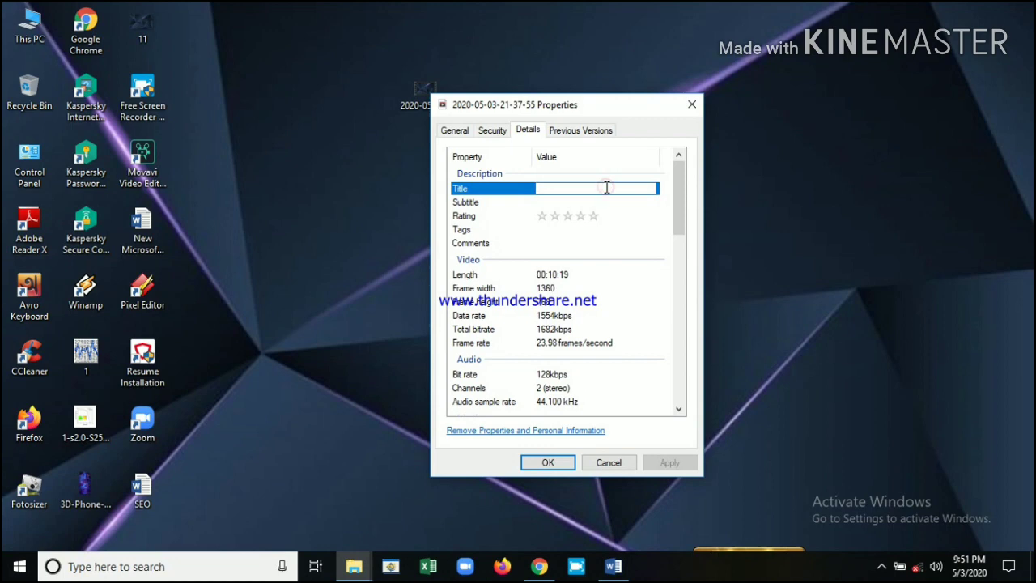
Paste the copied title into the video's Title property and shorten it to "YouTube channel Monetization".
{"action": "key", "text": "ctrl+v"}
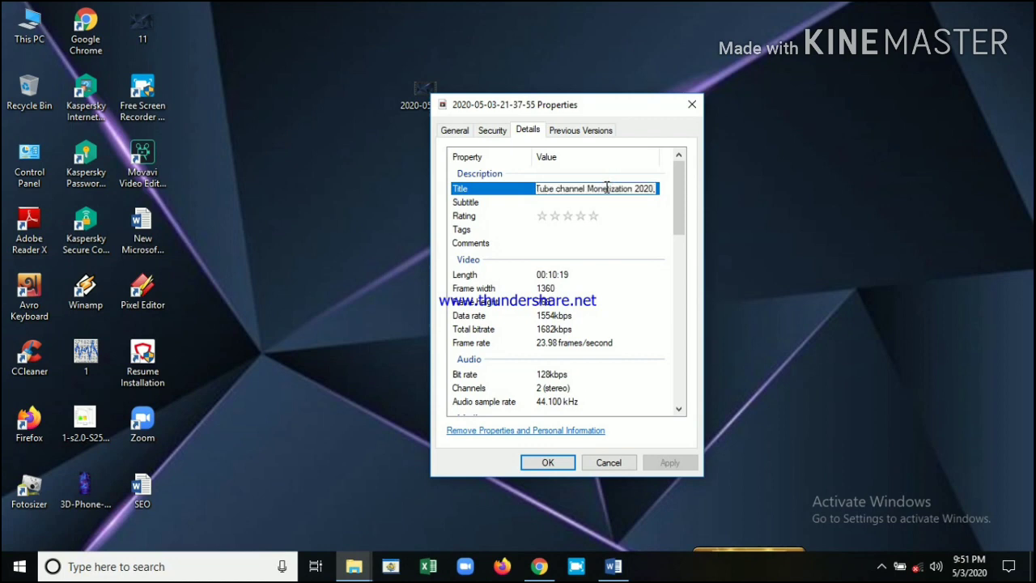
{"action": "key", "text": "BackSpace"}
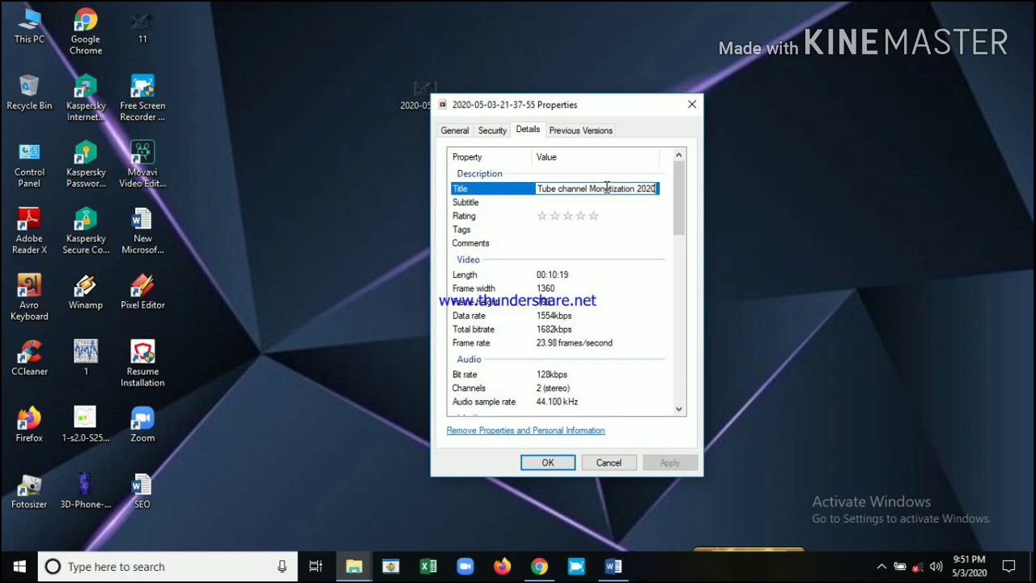
{"action": "key", "text": "BackSpace"}
{"action": "key", "text": "BackSpace"}
{"action": "key", "text": "BackSpace"}
{"action": "key", "text": "BackSpace"}
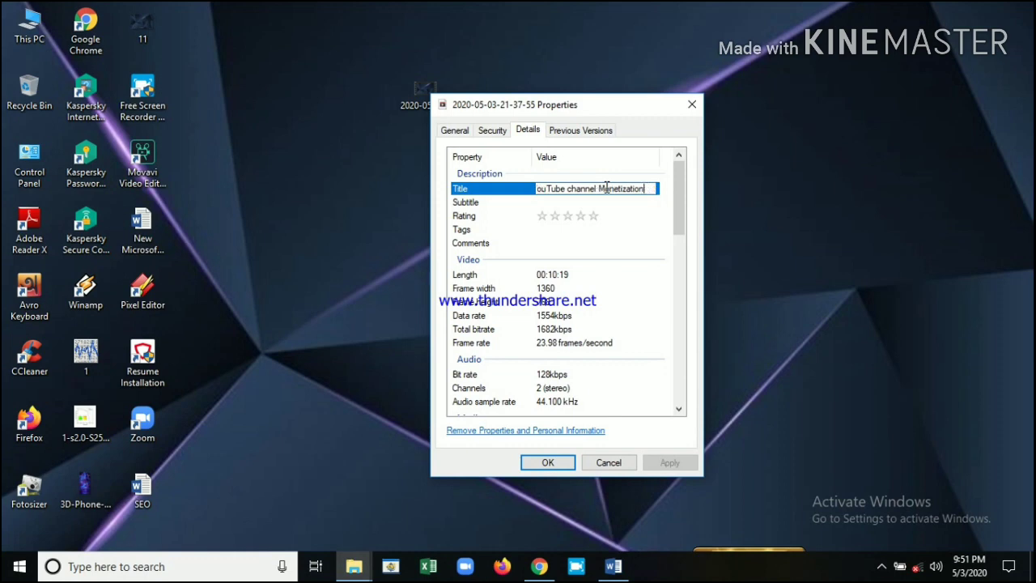
Set the video's Subtitle to "YouTube channel Monetization" and its rating to five stars.
{"action": "left_click", "coordinate": [610, 202]}
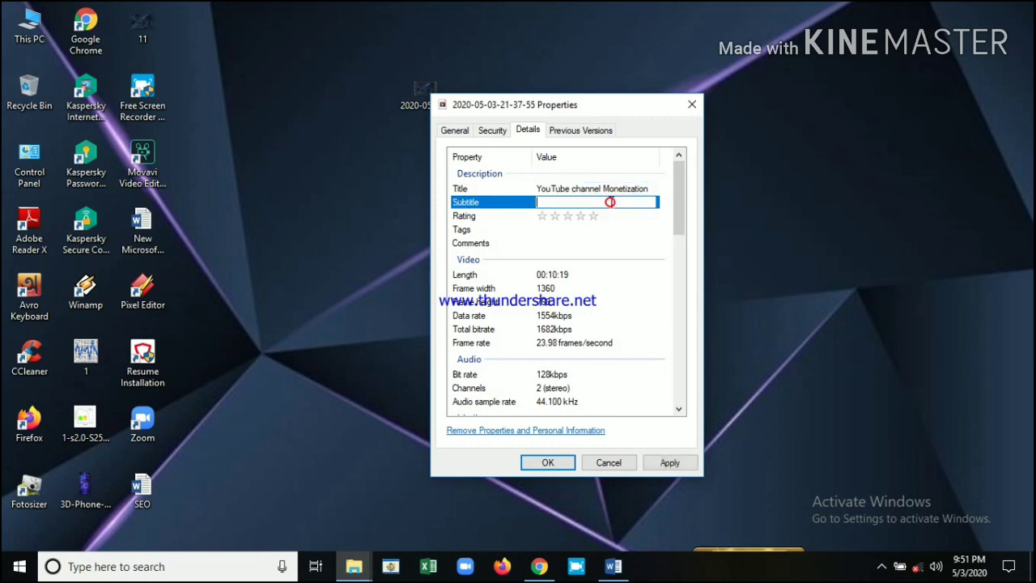
{"action": "key", "text": "ctrl+v"}
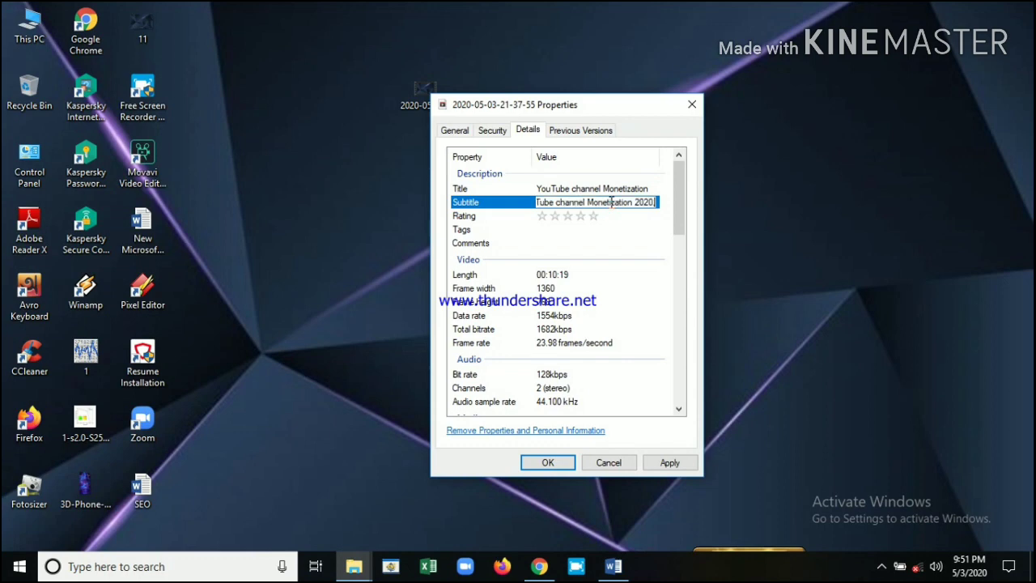
{"action": "key", "text": "BackSpace"}
{"action": "key", "text": "BackSpace"}
{"action": "key", "text": "BackSpace"}
{"action": "key", "text": "BackSpace"}
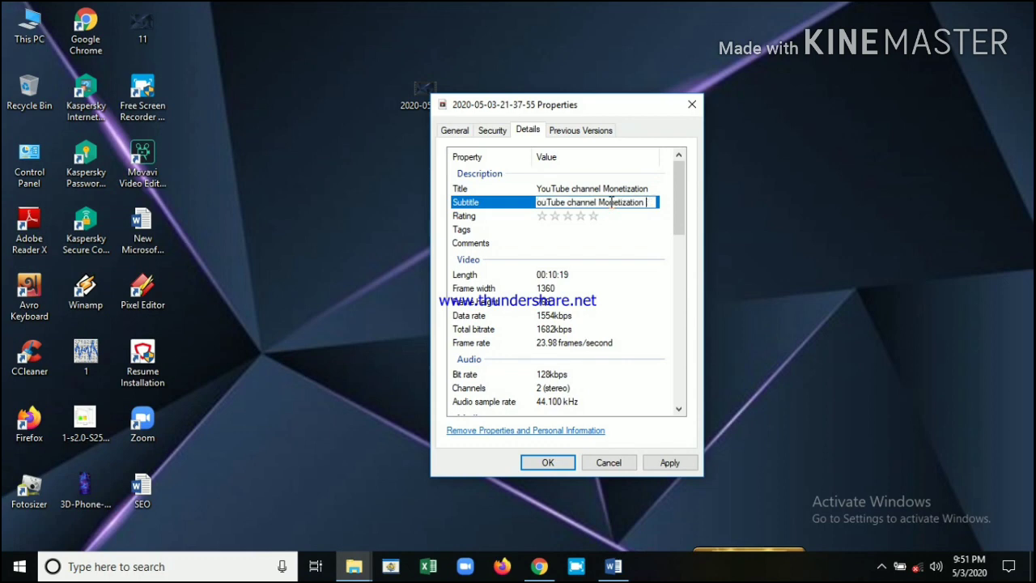
{"action": "left_click", "coordinate": [660, 281]}
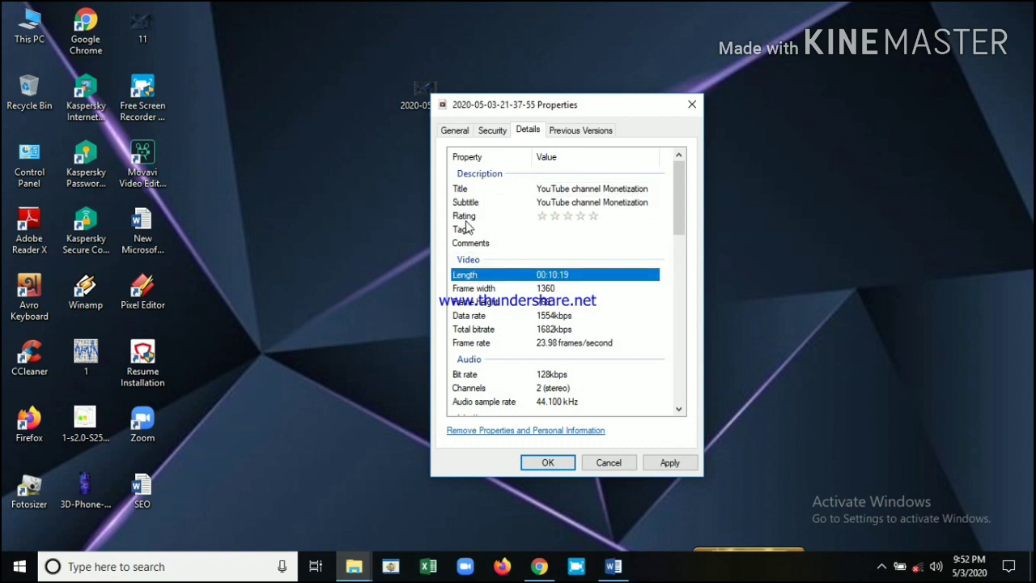
{"action": "left_click", "coordinate": [593, 219]}
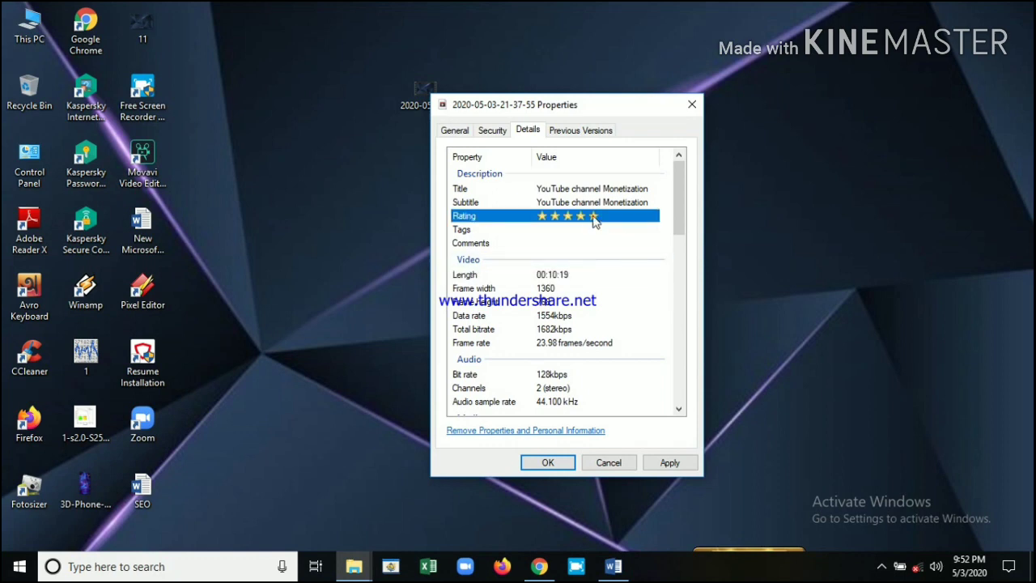
{"action": "left_click", "coordinate": [658, 293]}
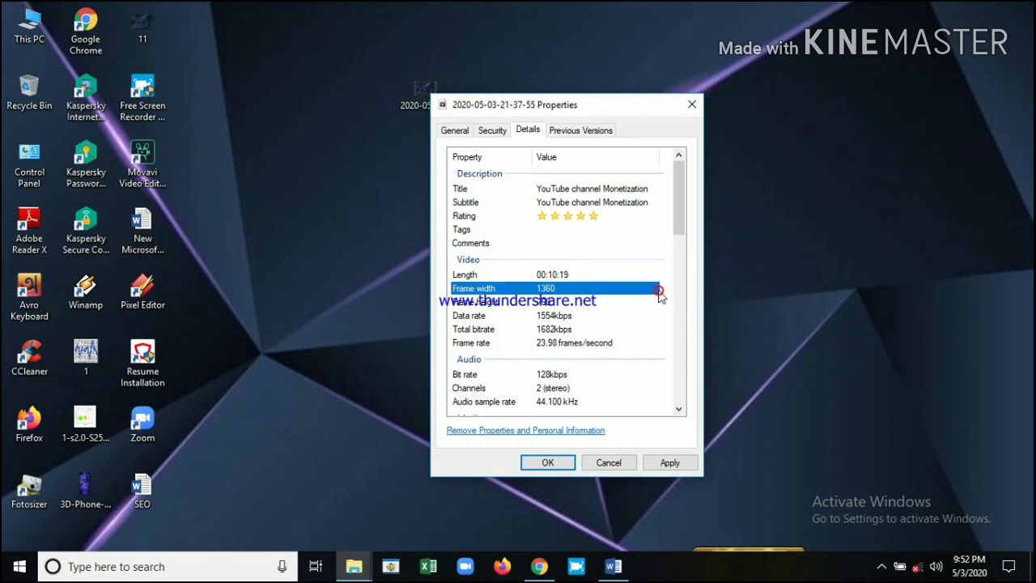
Copy the whole keyword list below the bold line in the TAG section of the SEO Word document for the video's tags.
{"action": "left_click", "coordinate": [571, 230]}
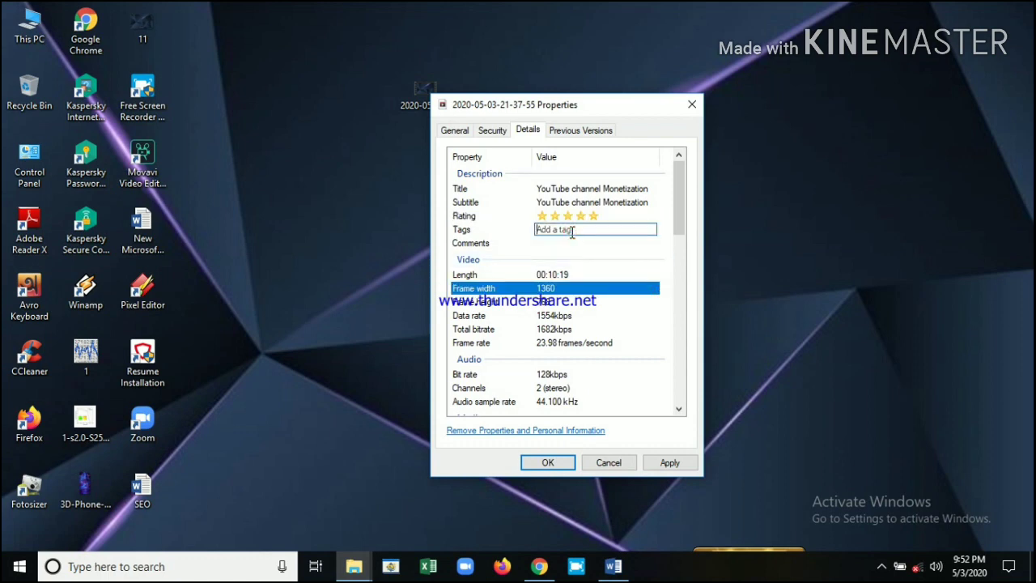
{"action": "left_click", "coordinate": [614, 567]}
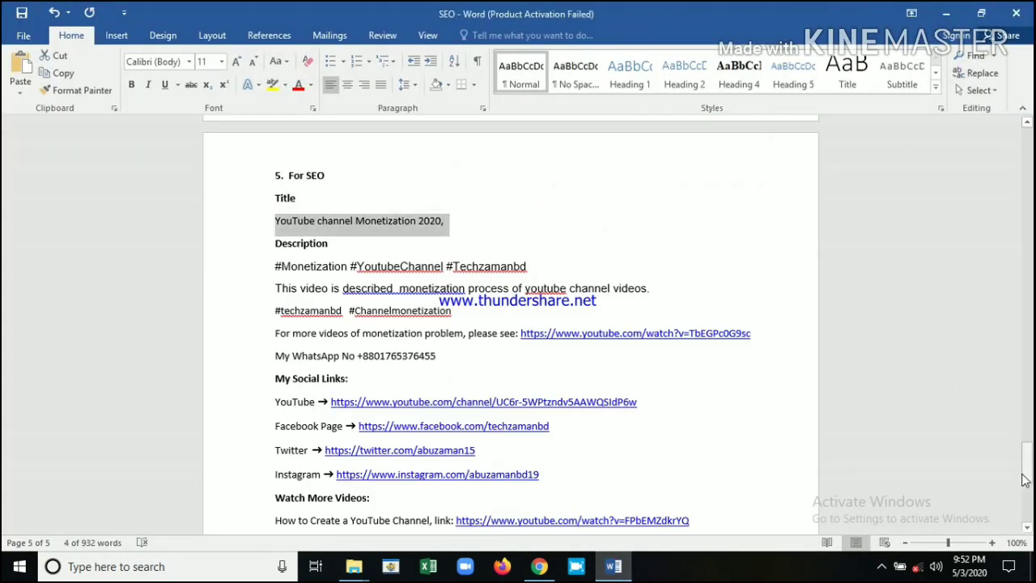
{"action": "scroll", "coordinate": [1024, 479], "scroll_direction": "down", "scroll_amount": 8}
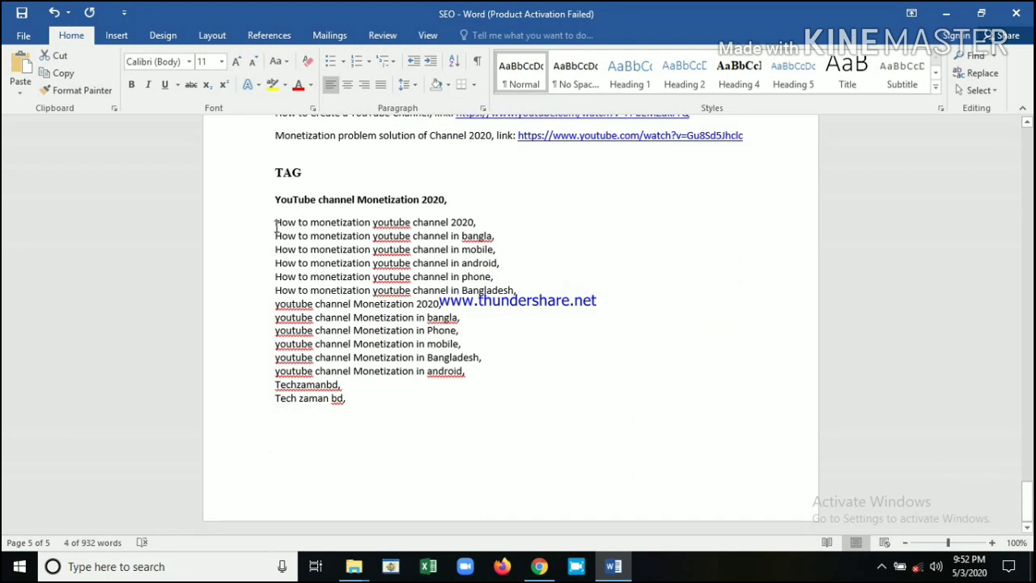
{"action": "left_click_drag", "start_coordinate": [278, 214], "coordinate": [276, 229]}
{"action": "key", "text": "shift+Down"}
{"action": "key", "text": "shift+Down"}
{"action": "key", "text": "shift+Down"}
{"action": "key", "text": "shift+Down"}
{"action": "key", "text": "shift+Down"}
{"action": "key", "text": "shift+Down"}
{"action": "key", "text": "shift+Down"}
{"action": "key", "text": "shift+Down"}
{"action": "key", "text": "shift+Down"}
{"action": "key", "text": "shift+Down"}
{"action": "key", "text": "shift+Down"}
{"action": "key", "text": "shift+Down"}
{"action": "key", "text": "shift+Down"}
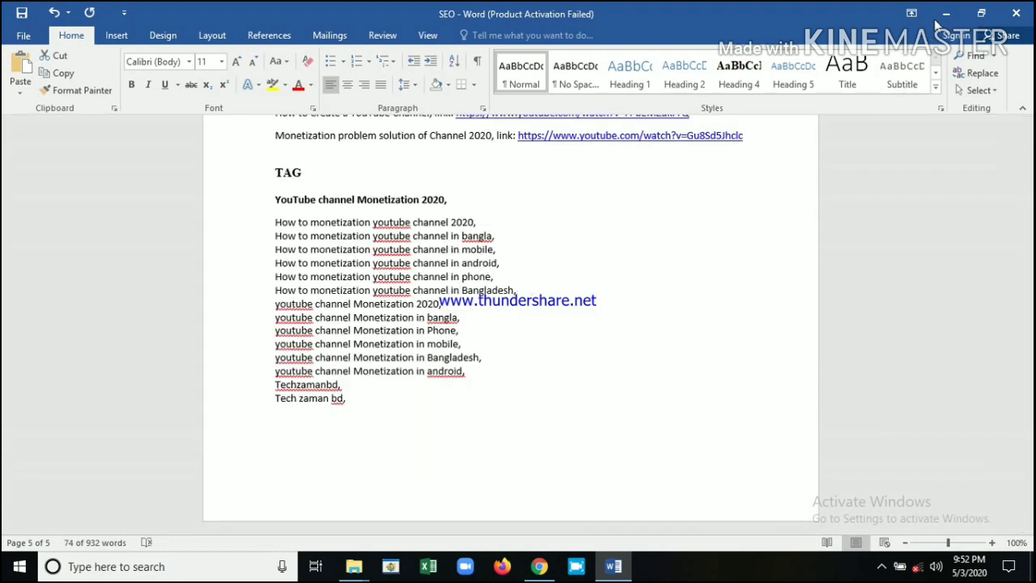
{"action": "left_click", "coordinate": [945, 13]}
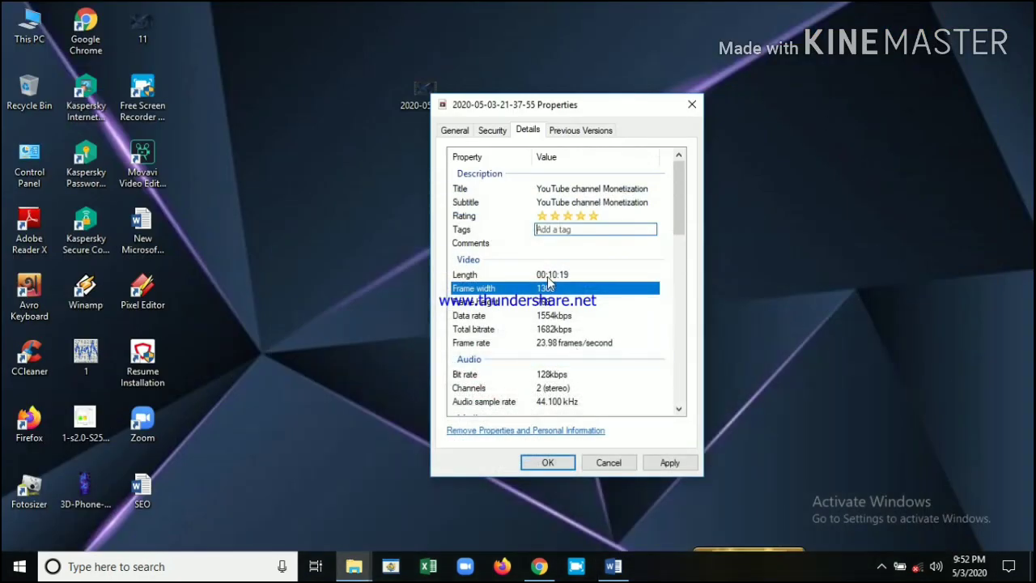
Paste the copied keyword list into both the Tags and the Comments properties of the video.
{"action": "left_click", "coordinate": [559, 230]}
{"action": "key", "text": "ctrl+v"}
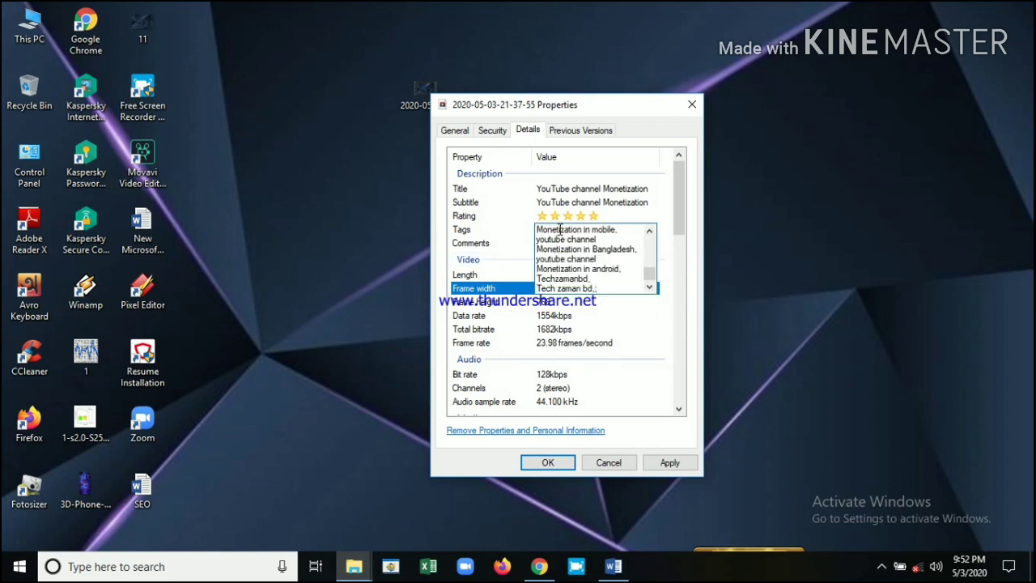
{"action": "left_click", "coordinate": [654, 321]}
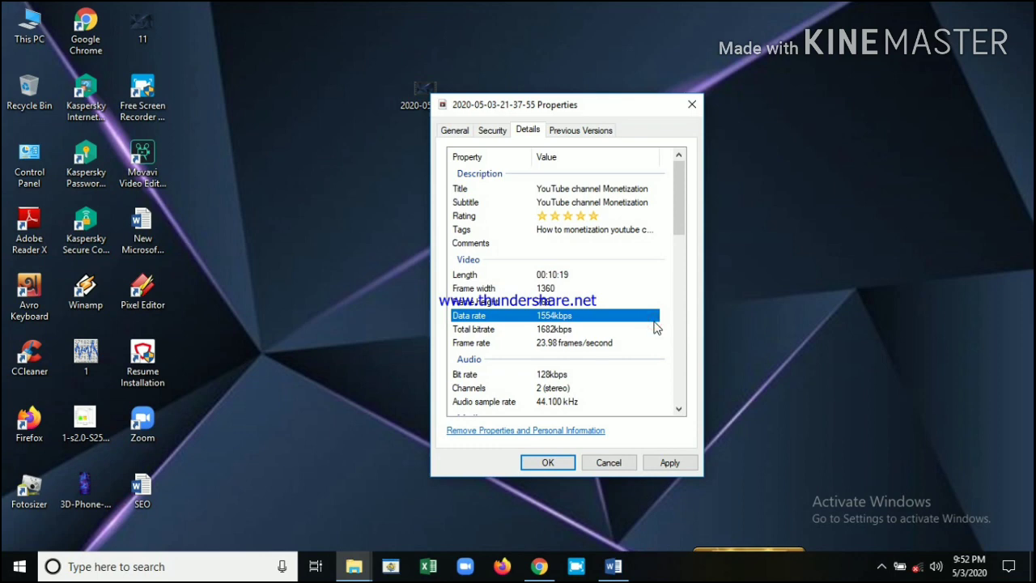
{"action": "left_click", "coordinate": [587, 243]}
{"action": "left_click", "coordinate": [587, 242]}
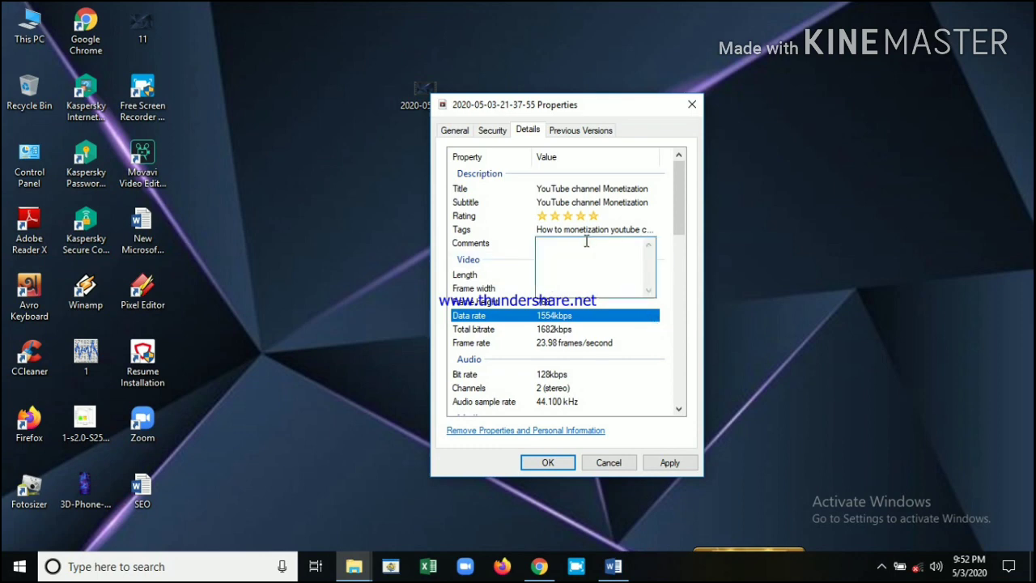
{"action": "key", "text": "ctrl+v"}
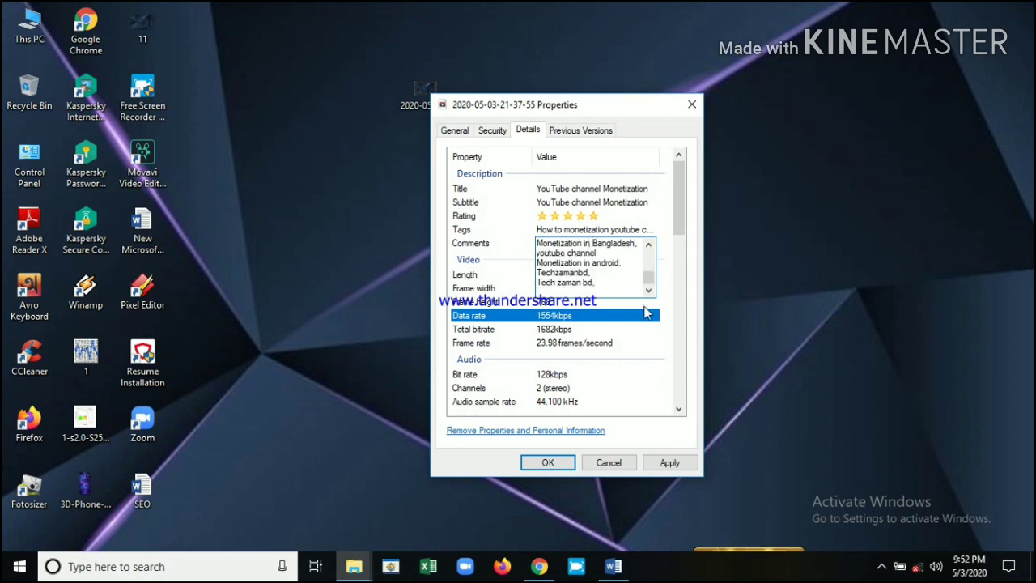
{"action": "left_click", "coordinate": [665, 342]}
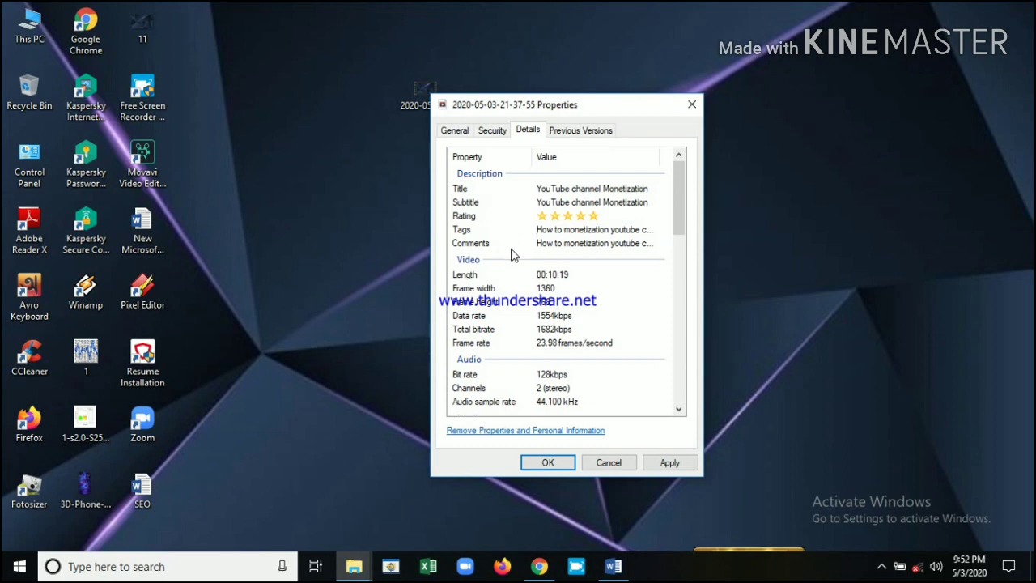
Apply the edited details to the video file and close its properties.
{"action": "left_click", "coordinate": [541, 216]}
{"action": "mouse_move", "coordinate": [613, 565]}
{"action": "left_click", "coordinate": [684, 467]}
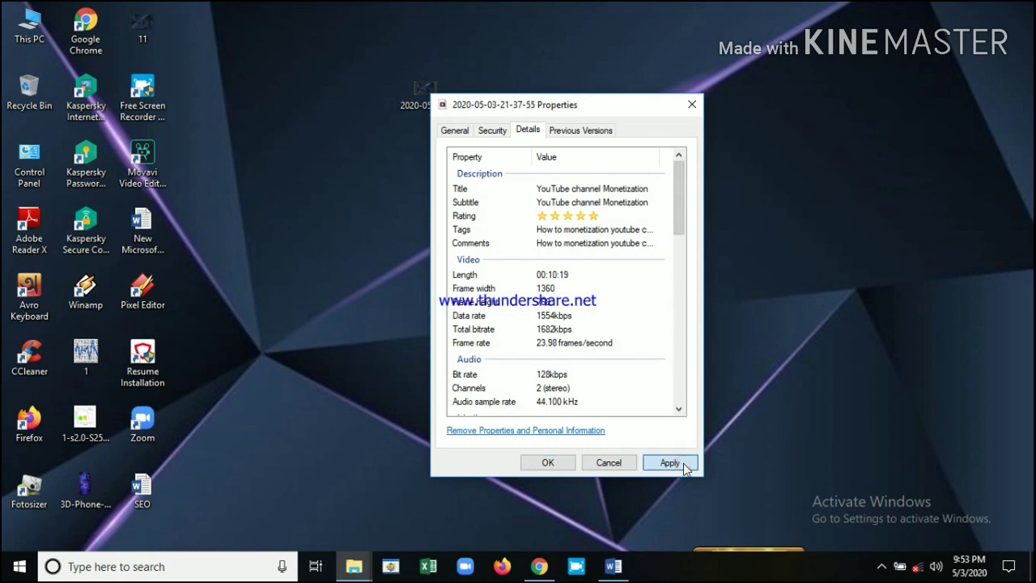
{"action": "left_click", "coordinate": [548, 462]}
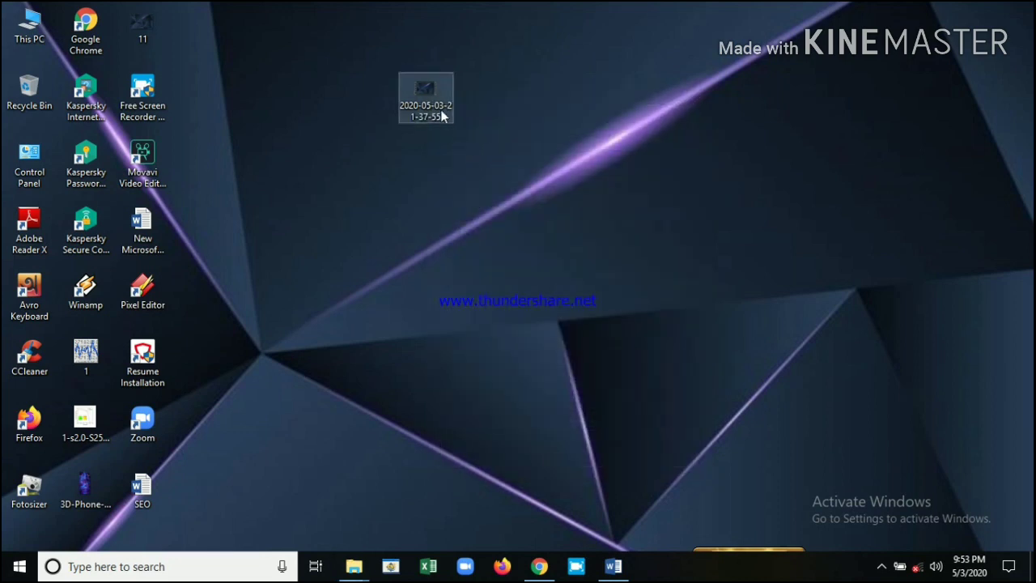
Rename the video file on the desktop as "youtube channel monetization" and refresh the desktop.
{"action": "mouse_move", "coordinate": [439, 114]}
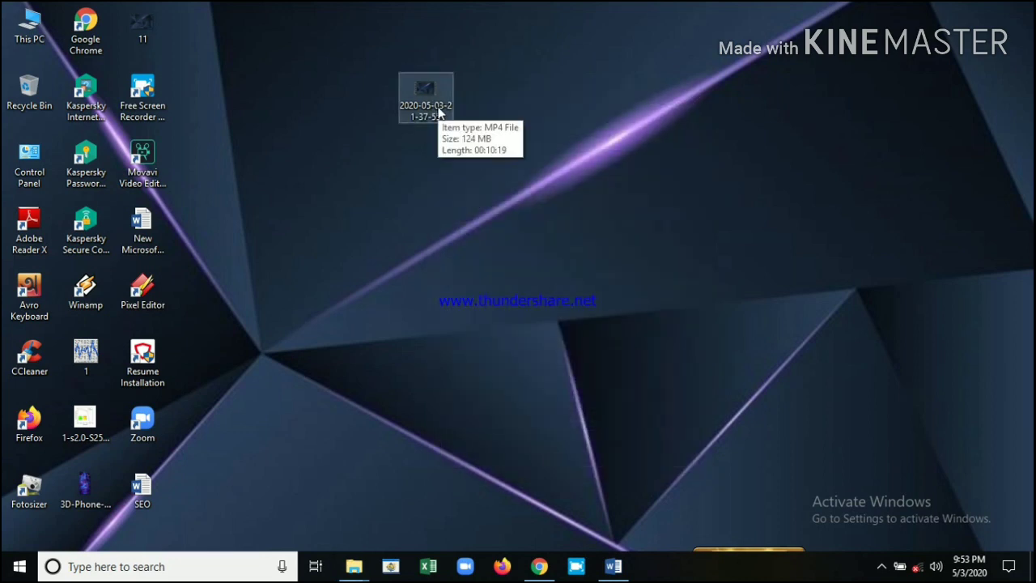
{"action": "right_click", "coordinate": [445, 112]}
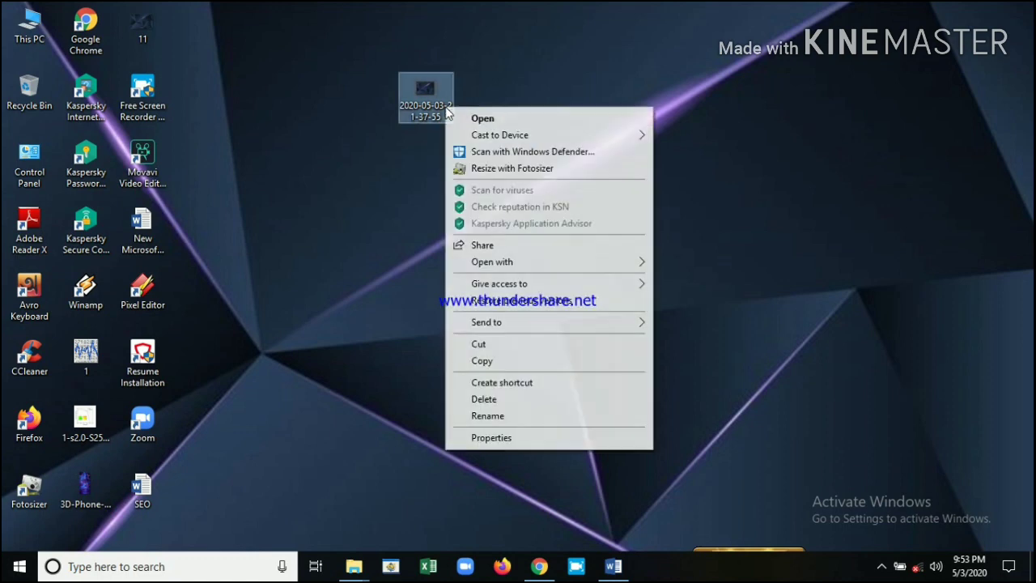
{"action": "left_click", "coordinate": [511, 416]}
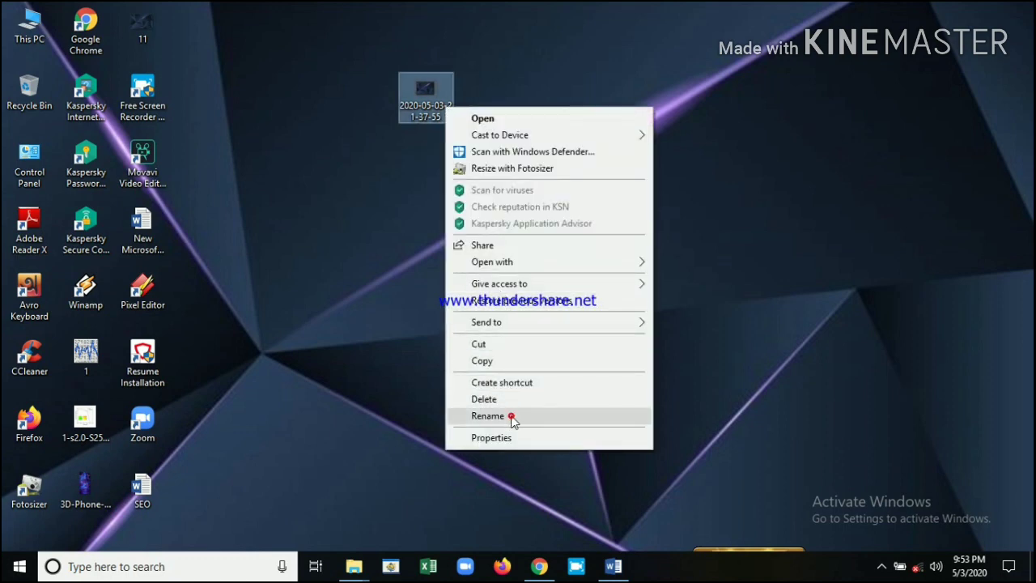
{"action": "type", "text": "youtube"}
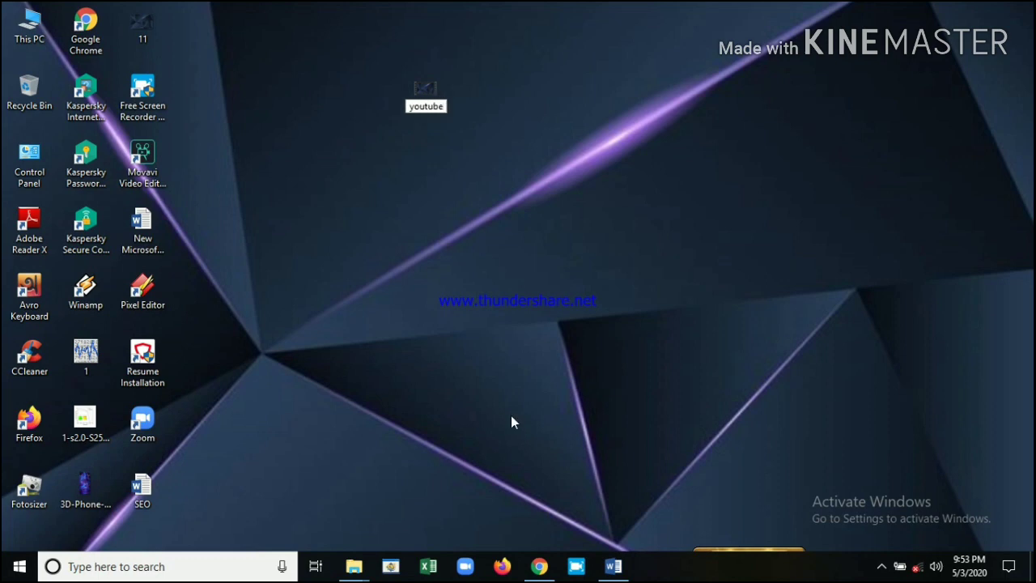
{"action": "type", "text": " channel moneti"}
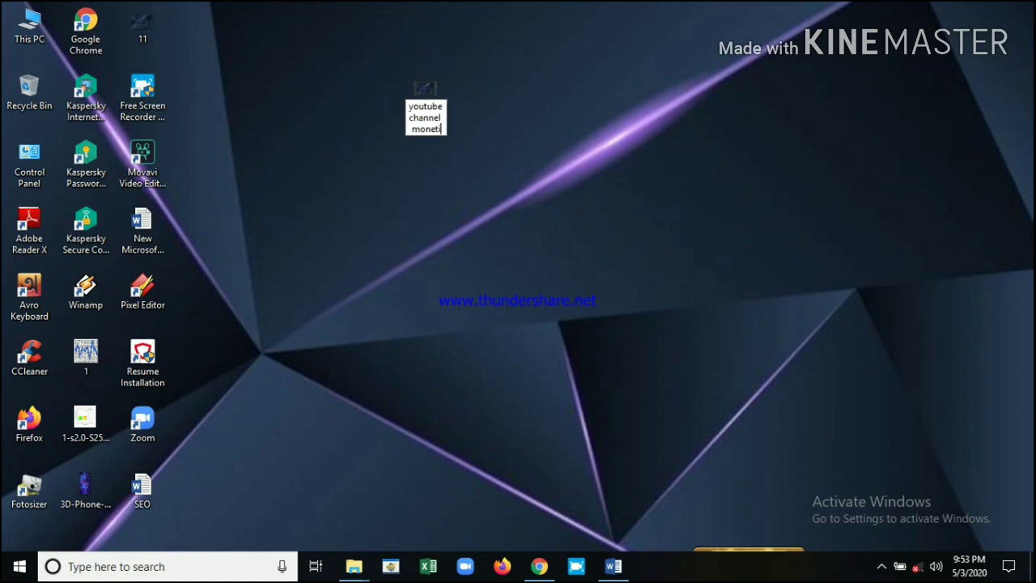
{"action": "type", "text": "zation"}
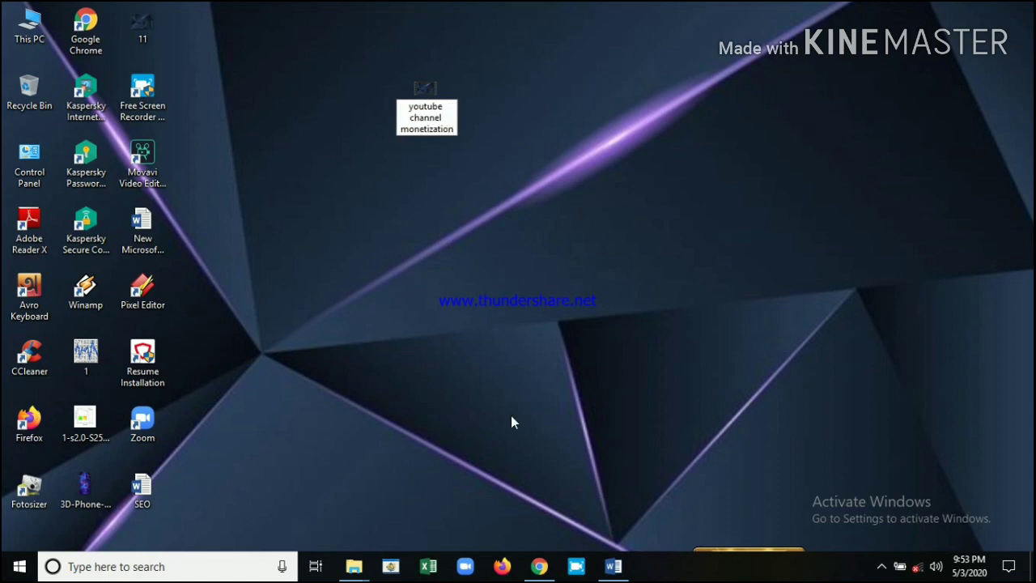
{"action": "key", "text": "Return"}
{"action": "right_click", "coordinate": [583, 231]}
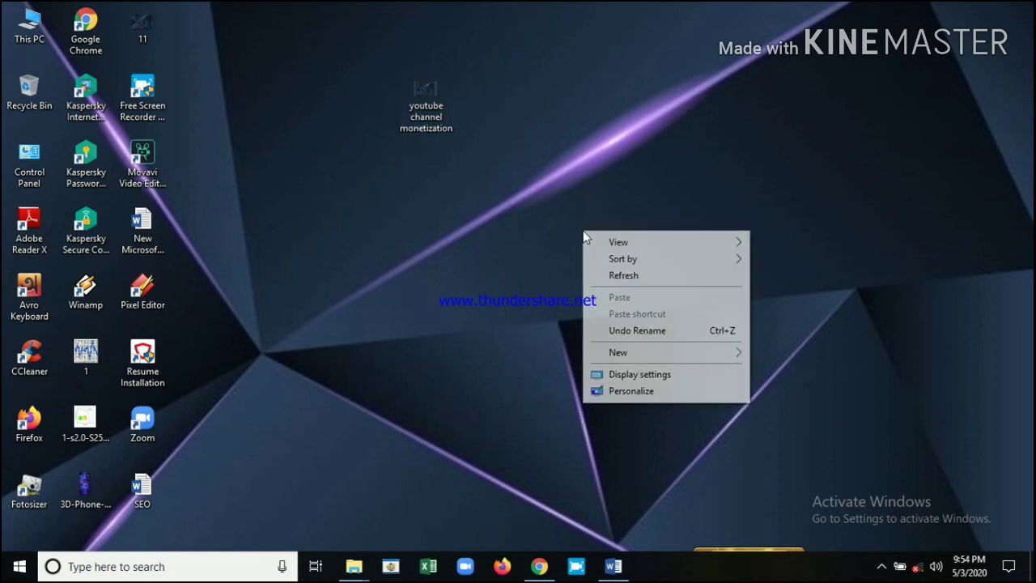
{"action": "left_click", "coordinate": [620, 275]}
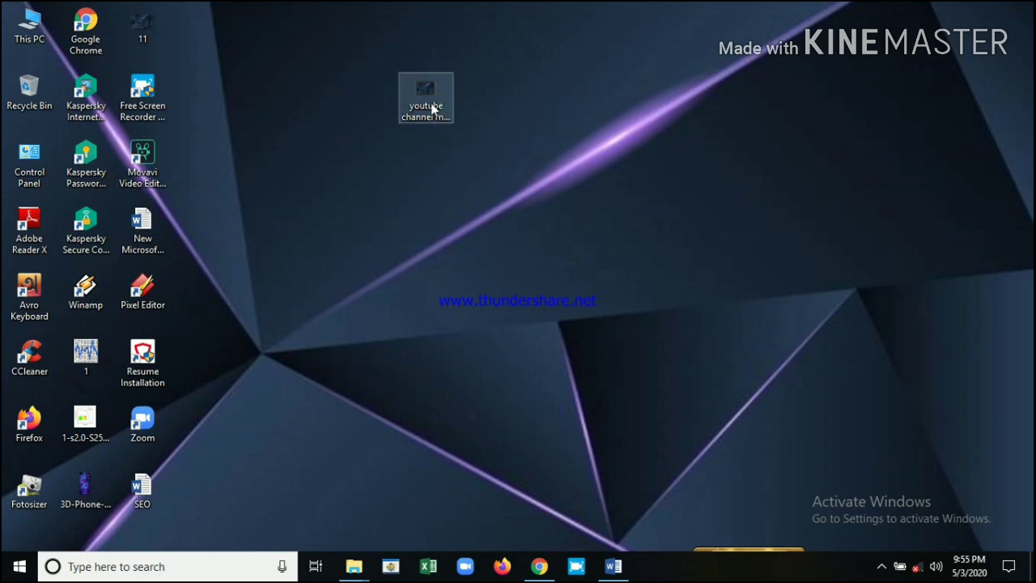
Open the detailed properties of the renamed video and make its empty Title editable.
{"action": "mouse_move", "coordinate": [432, 108]}
{"action": "right_click", "coordinate": [438, 104]}
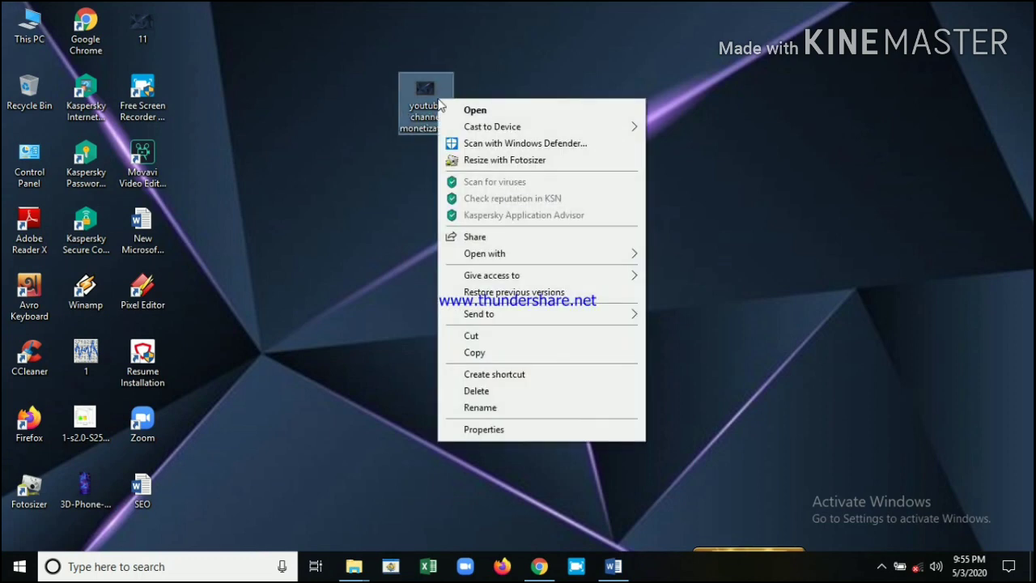
{"action": "left_click", "coordinate": [508, 429]}
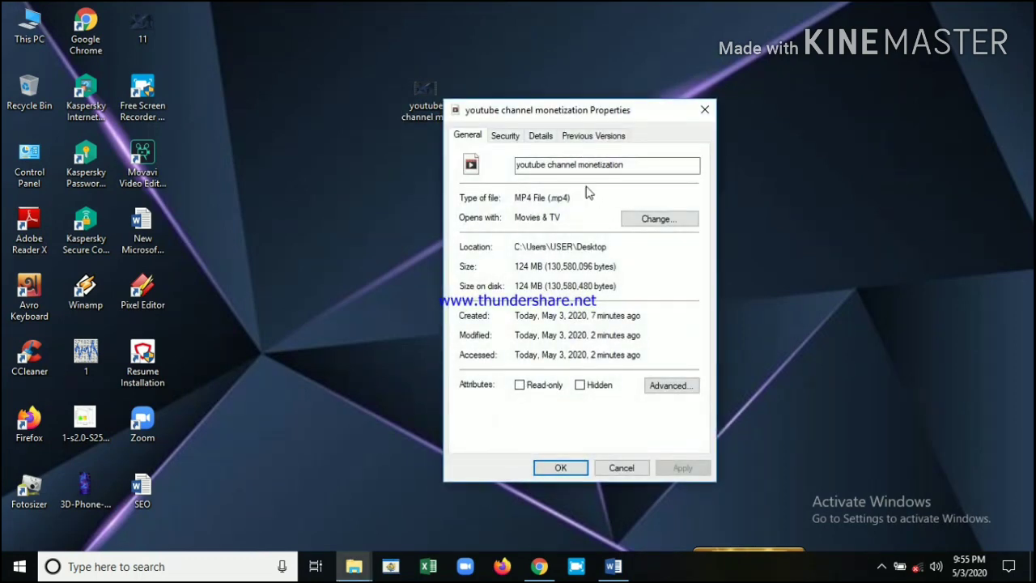
{"action": "left_click", "coordinate": [540, 137]}
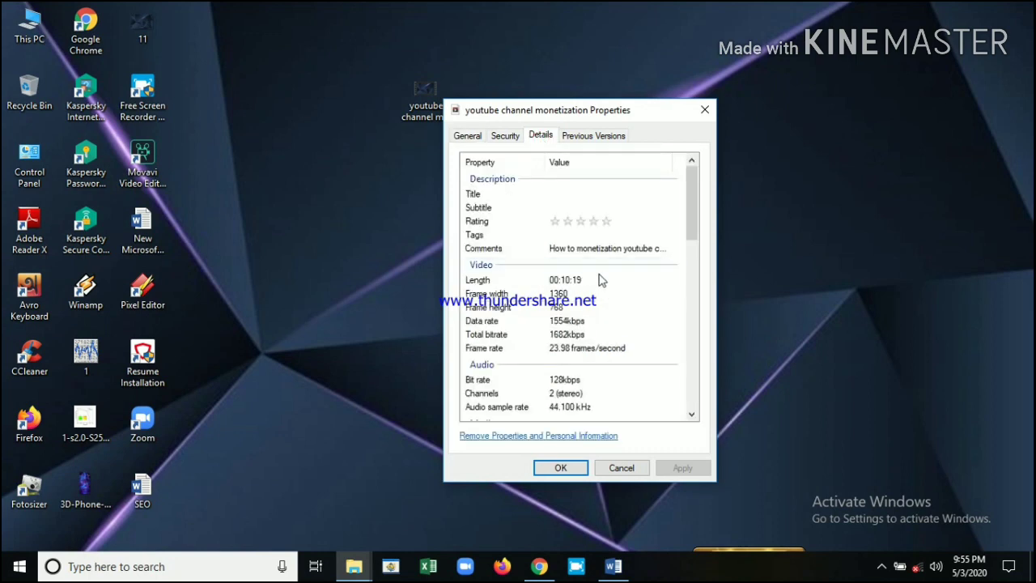
{"action": "left_click", "coordinate": [574, 195]}
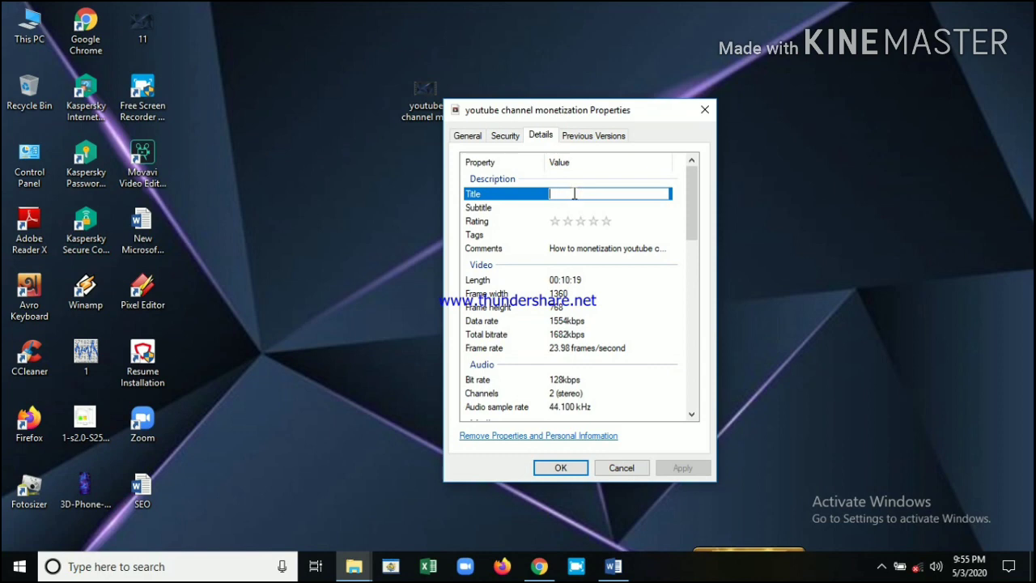
Copy "YouTube channel Monetization" without the year from the bold line under TAG in the SEO Word document, and return to the video's properties.
{"action": "left_click", "coordinate": [619, 567]}
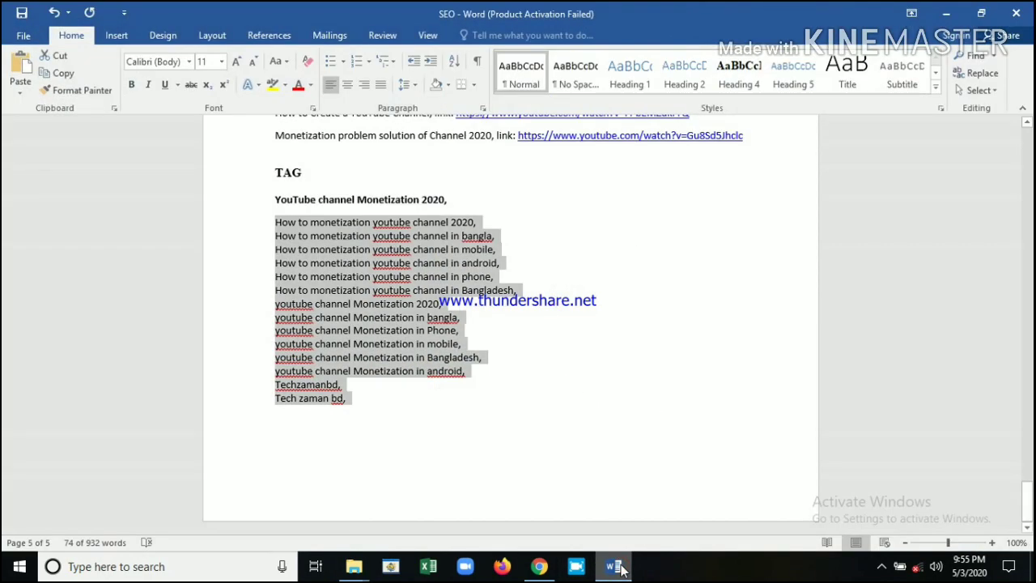
{"action": "left_click", "coordinate": [588, 239]}
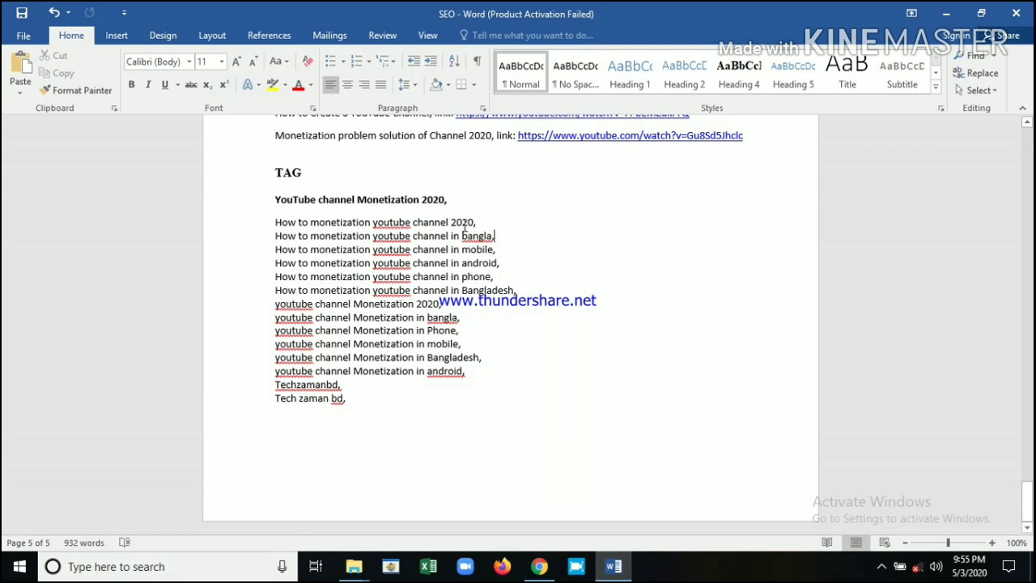
{"action": "left_click", "coordinate": [420, 201]}
{"action": "key", "text": "shift+Left"}
{"action": "key", "text": "shift+Left"}
{"action": "key", "text": "shift+Left"}
{"action": "key", "text": "shift+Left"}
{"action": "key", "text": "shift+Left"}
{"action": "key", "text": "shift+Left"}
{"action": "key", "text": "shift+Left"}
{"action": "key", "text": "shift+Left"}
{"action": "key", "text": "shift+Left"}
{"action": "key", "text": "shift+Left"}
{"action": "key", "text": "shift+Left"}
{"action": "key", "text": "shift+Left"}
{"action": "key", "text": "shift+Left"}
{"action": "key", "text": "shift+Left"}
{"action": "key", "text": "shift+Left"}
{"action": "key", "text": "shift+Left"}
{"action": "key", "text": "shift+Left"}
{"action": "key", "text": "shift+Left"}
{"action": "key", "text": "shift+Left"}
{"action": "key", "text": "shift+Left"}
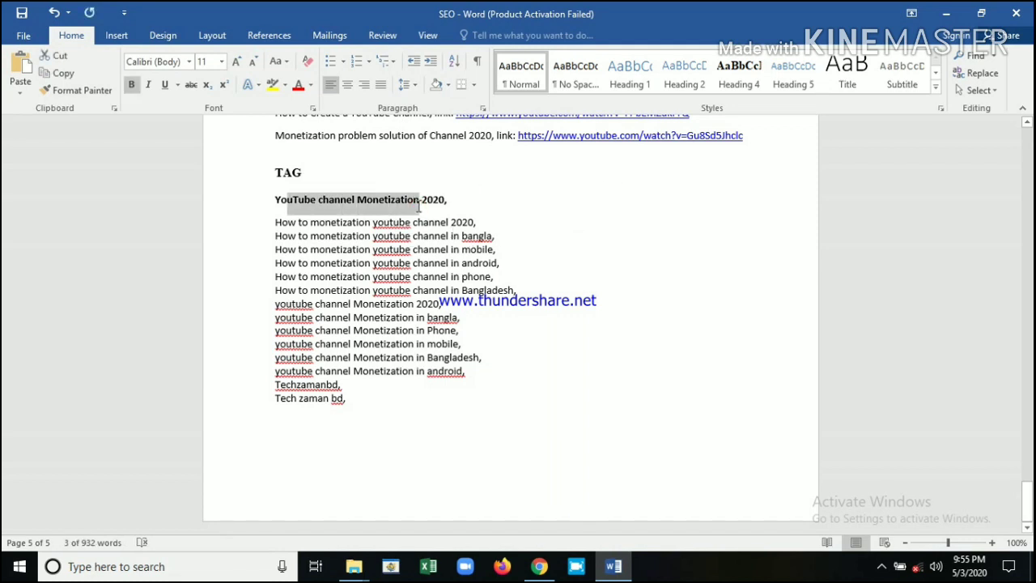
{"action": "key", "text": "shift+Left"}
{"action": "key", "text": "shift+Left"}
{"action": "key", "text": "ctrl+c"}
{"action": "left_click", "coordinate": [948, 11]}
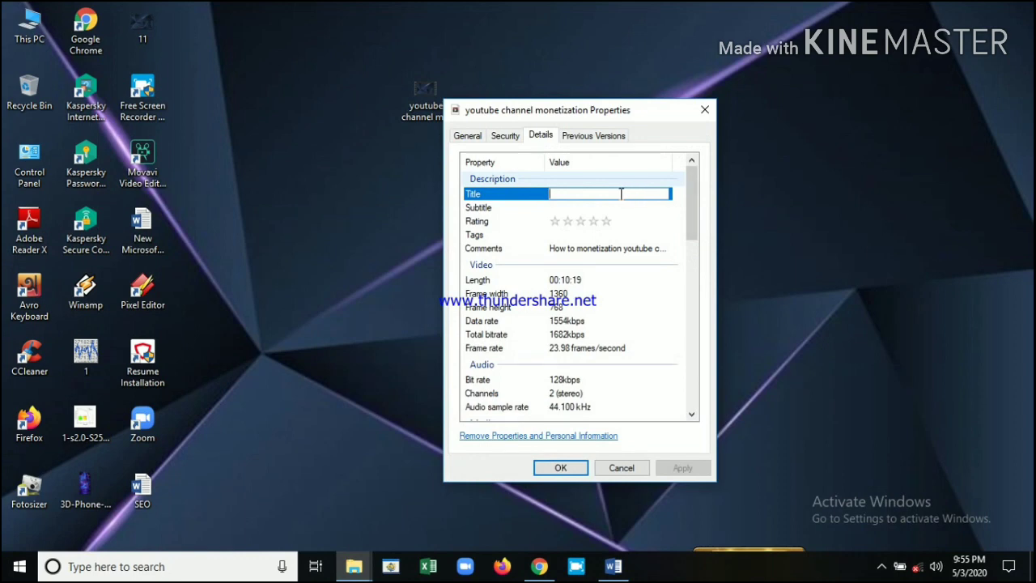
Paste "YouTube channel Monetization" into both the Title and the Subtitle of the video.
{"action": "key", "text": "ctrl+v"}
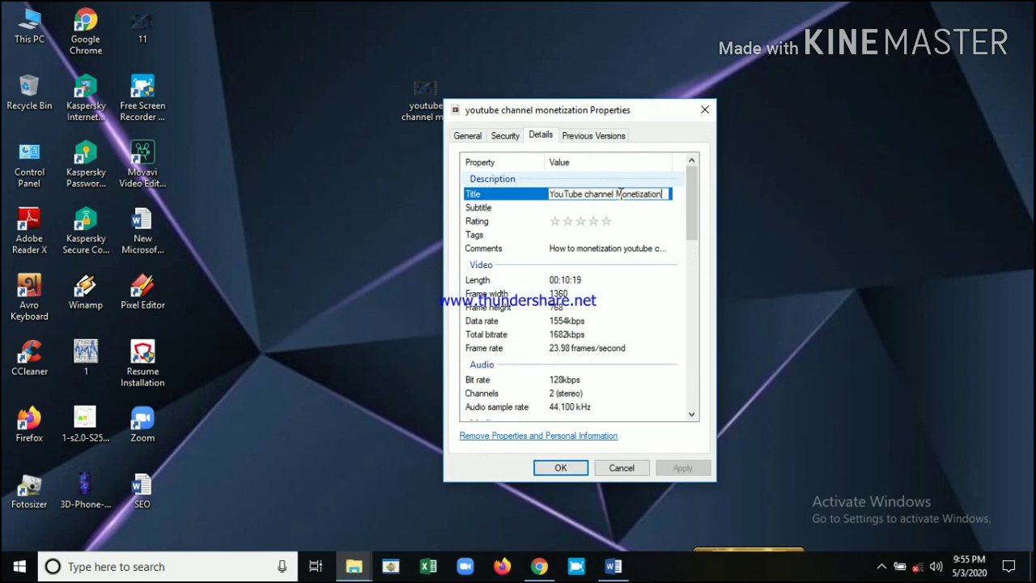
{"action": "left_click", "coordinate": [677, 277]}
{"action": "left_click", "coordinate": [652, 207]}
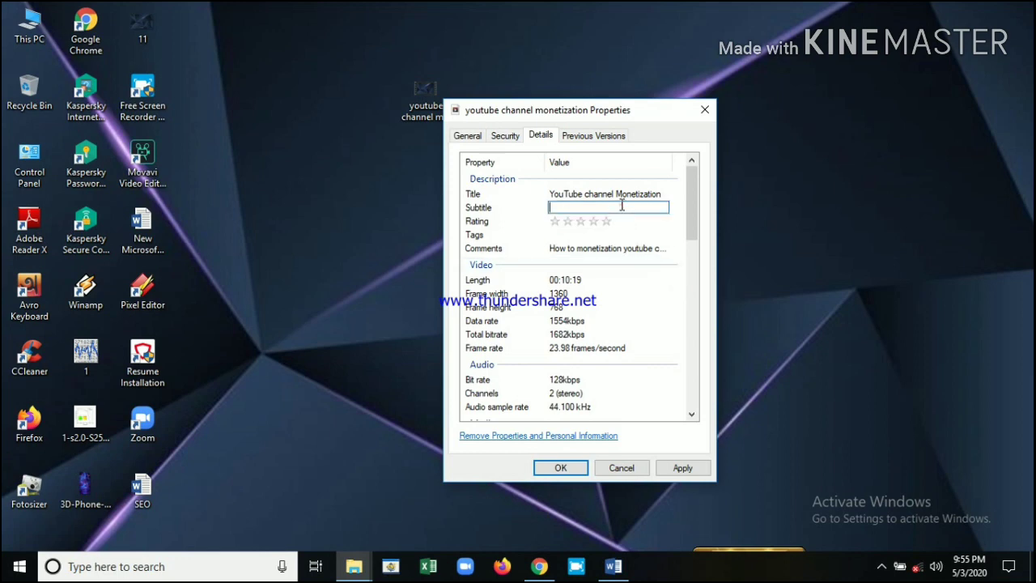
{"action": "key", "text": "ctrl+v"}
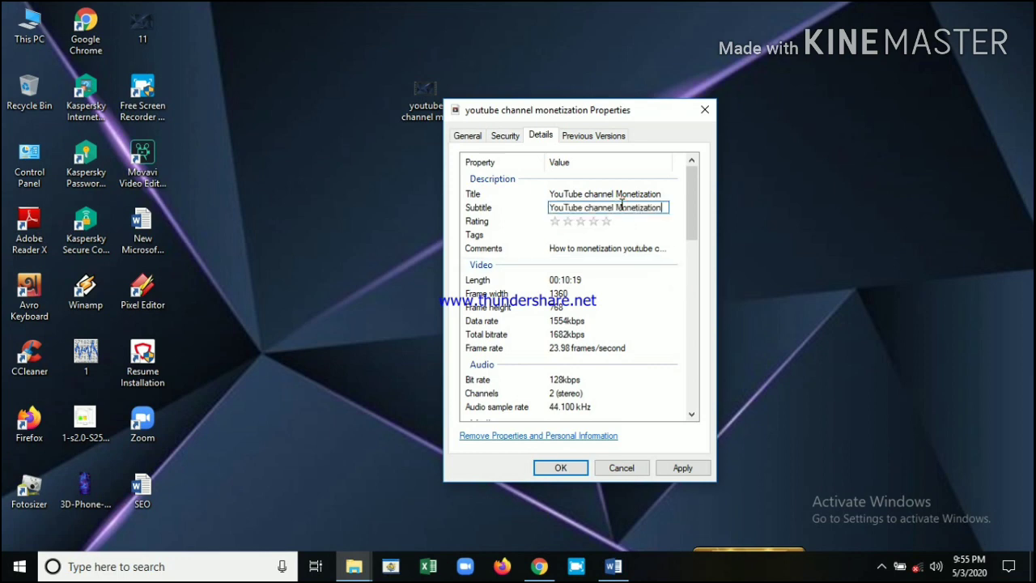
{"action": "left_click", "coordinate": [678, 304]}
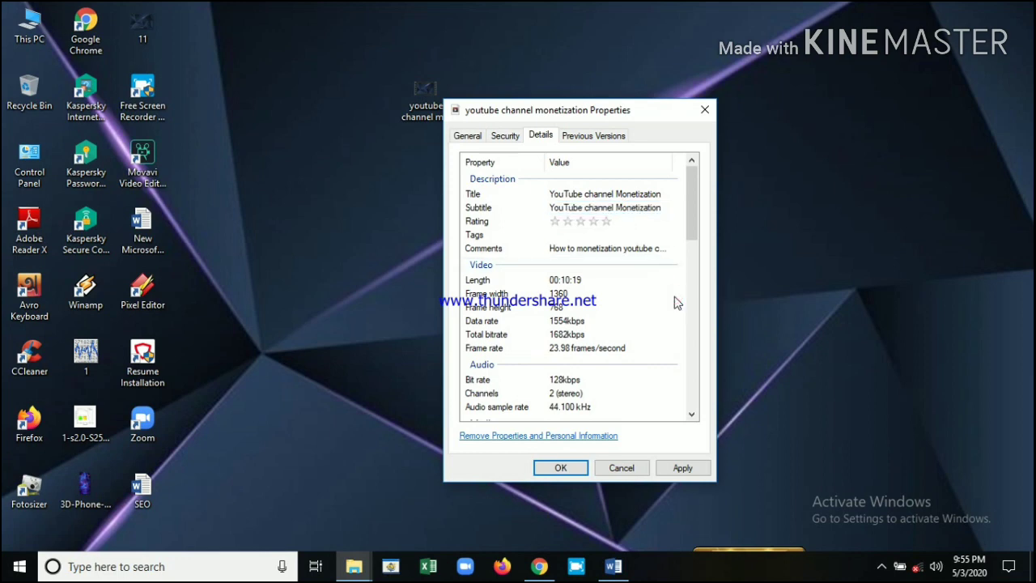
Set the video's rating to five stars.
{"action": "left_click", "coordinate": [614, 235]}
{"action": "left_click", "coordinate": [593, 221]}
{"action": "left_click", "coordinate": [607, 222]}
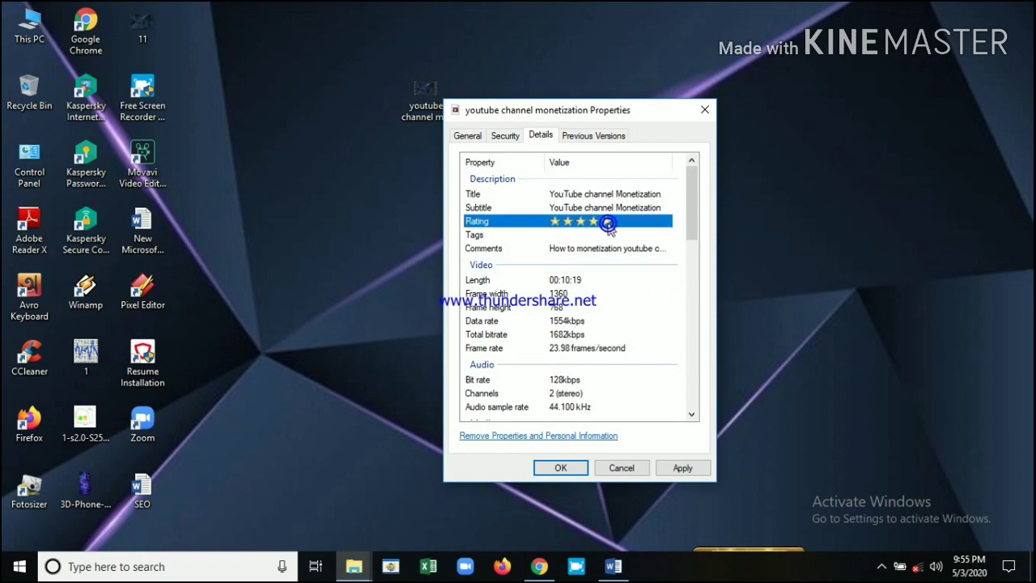
{"action": "left_click", "coordinate": [681, 295]}
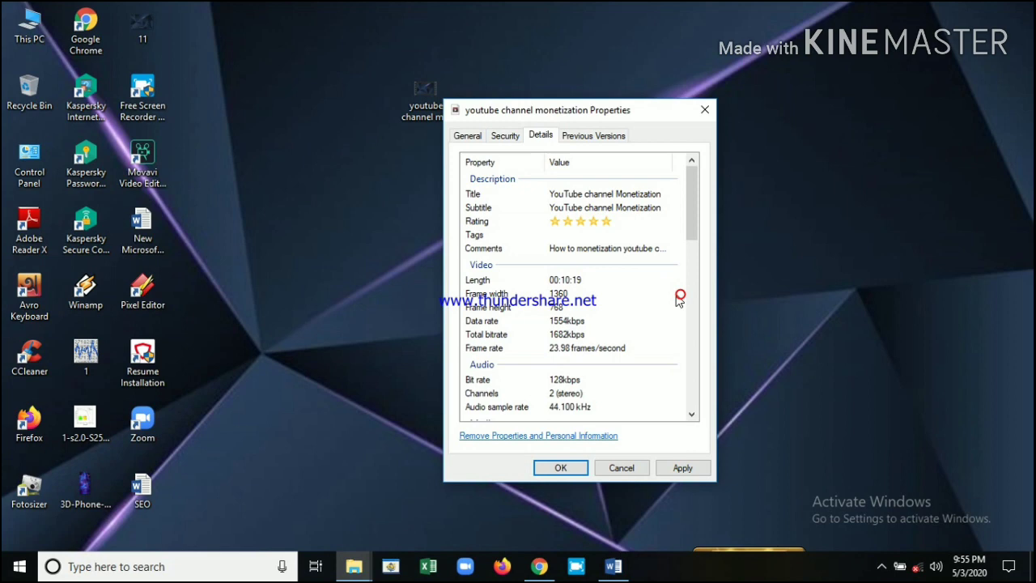
Copy the keyword list from "How to monetization youtube channel 2020" to "Tech zaman bd" in the SEO Word document for the video's Tags.
{"action": "left_click", "coordinate": [603, 235]}
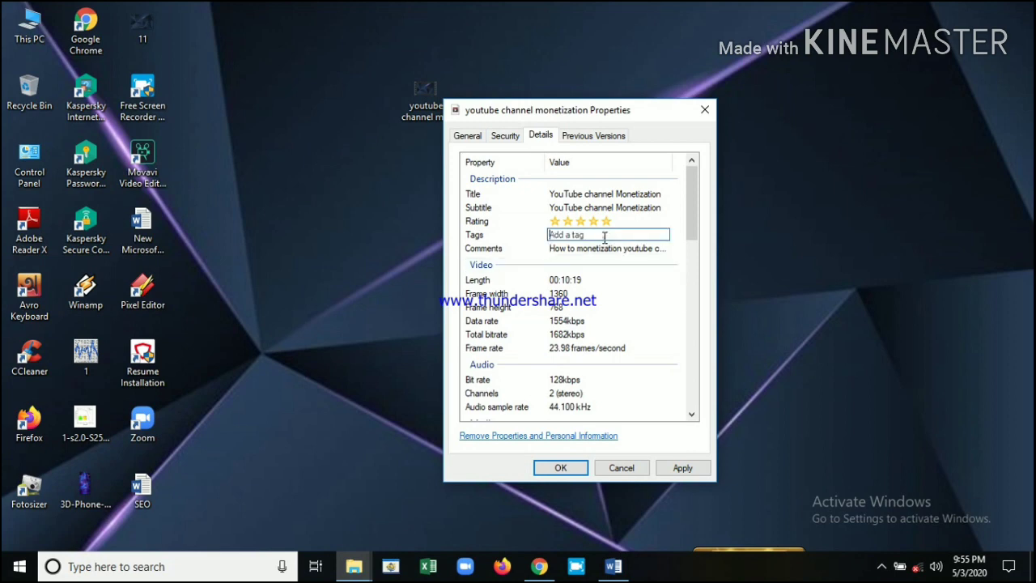
{"action": "left_click", "coordinate": [615, 566]}
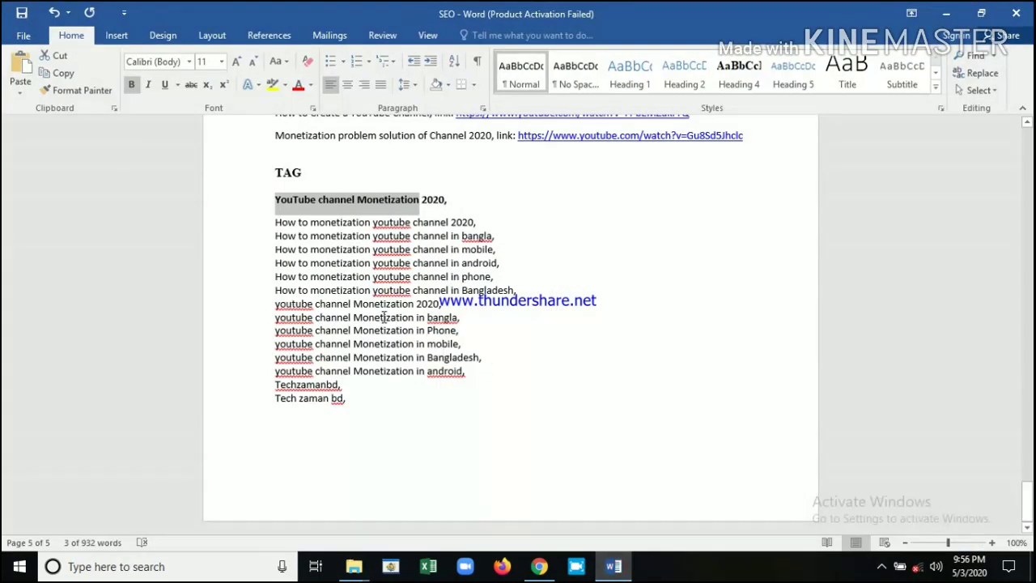
{"action": "triple_click", "coordinate": [276, 221]}
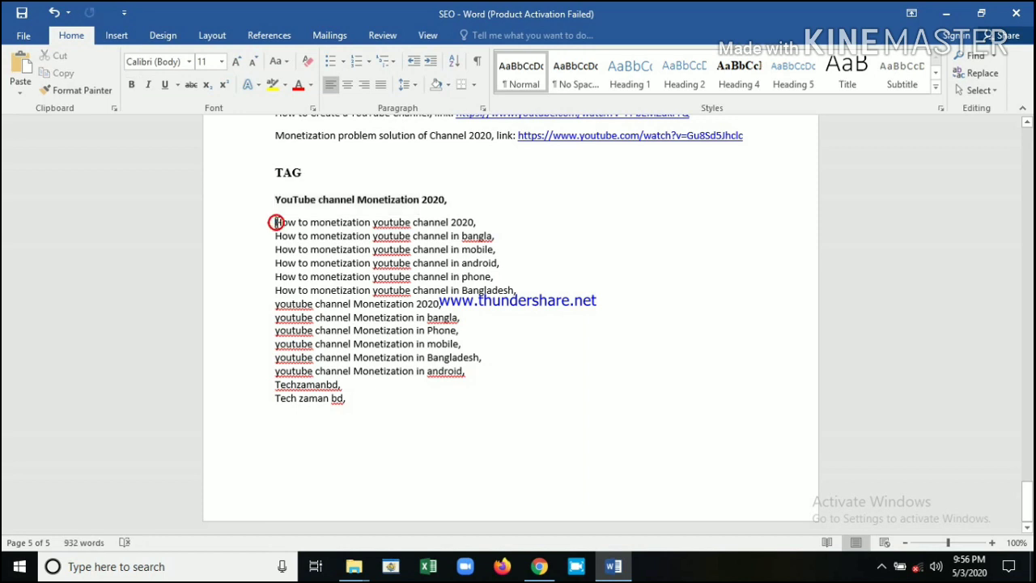
{"action": "key", "text": "shift+Down"}
{"action": "key", "text": "shift+Down"}
{"action": "key", "text": "shift+Down"}
{"action": "key", "text": "shift+Down"}
{"action": "key", "text": "shift+Down"}
{"action": "key", "text": "shift+Down"}
{"action": "key", "text": "shift+Down"}
{"action": "key", "text": "shift+Down"}
{"action": "key", "text": "shift+Down"}
{"action": "key", "text": "shift+Down"}
{"action": "key", "text": "shift+Down"}
{"action": "key", "text": "shift+Down"}
{"action": "key", "text": "shift+Down"}
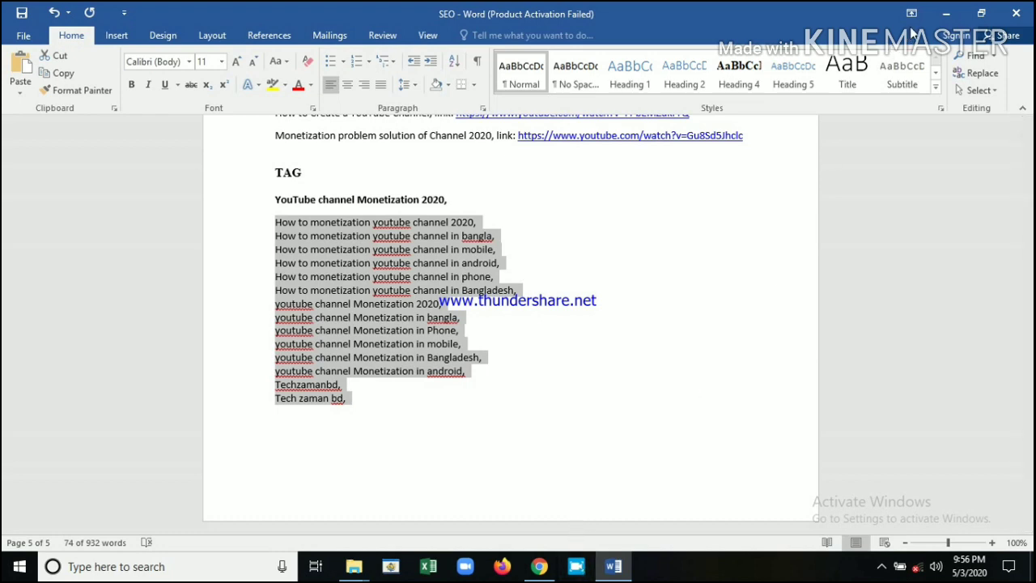
{"action": "left_click", "coordinate": [945, 14]}
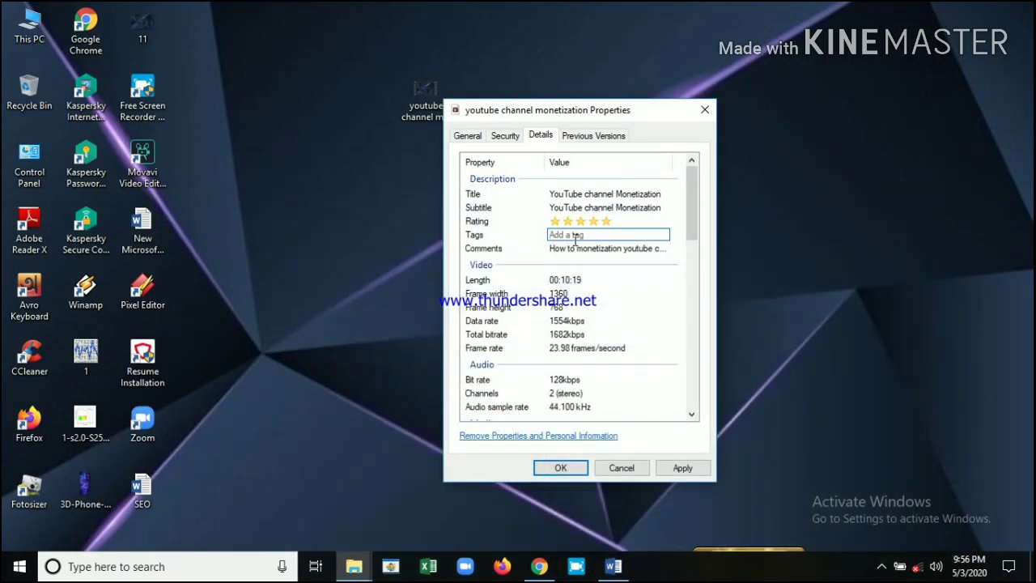
Paste the copied keyword list into the video's Tags property.
{"action": "left_click", "coordinate": [571, 236]}
{"action": "type", "text": ";"}
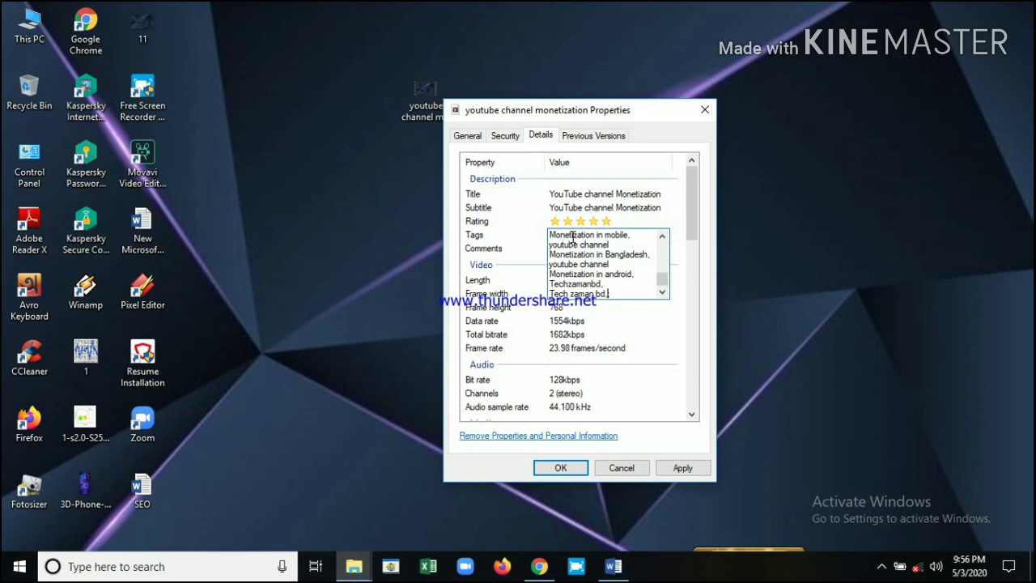
{"action": "left_click", "coordinate": [669, 335]}
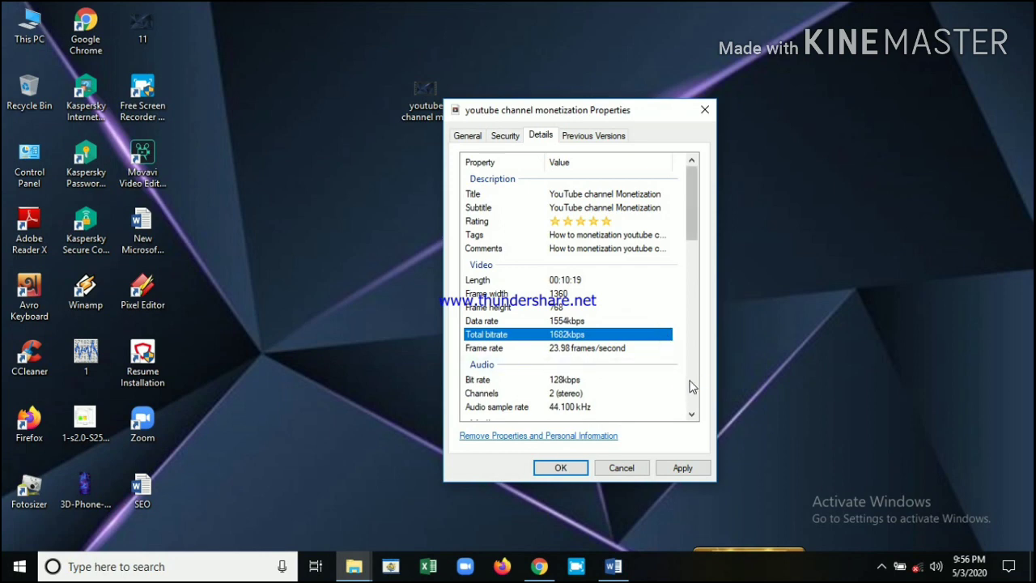
Apply the new details to the video file, close its properties and refresh the desktop.
{"action": "left_click", "coordinate": [682, 468]}
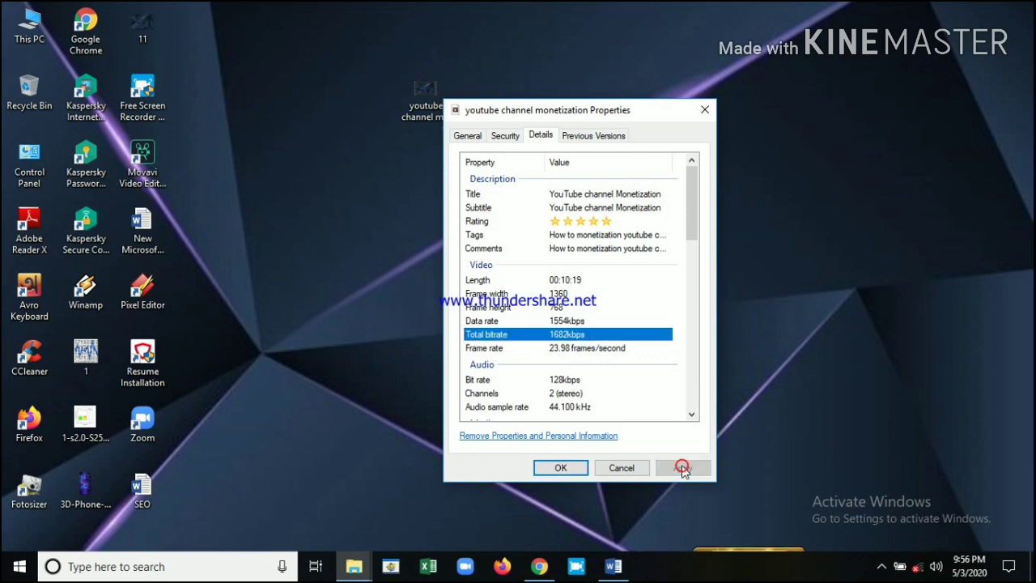
{"action": "left_click", "coordinate": [579, 473]}
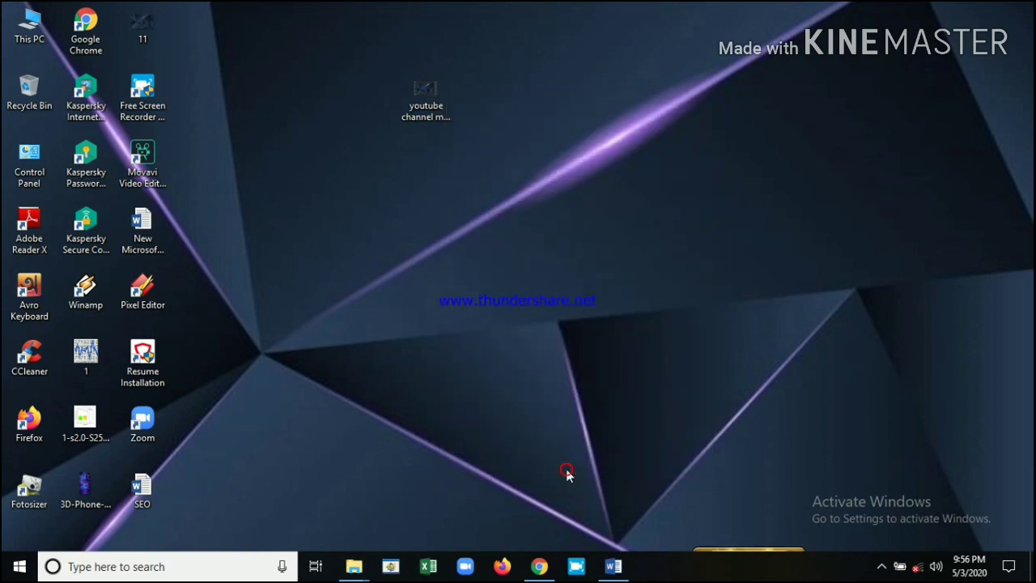
{"action": "right_click", "coordinate": [585, 217]}
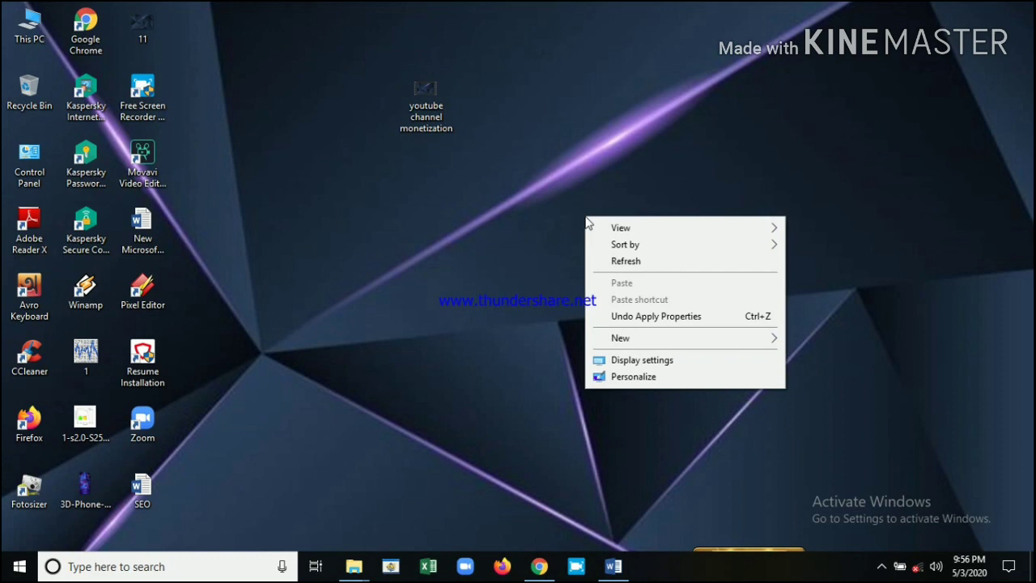
{"action": "left_click", "coordinate": [613, 260]}
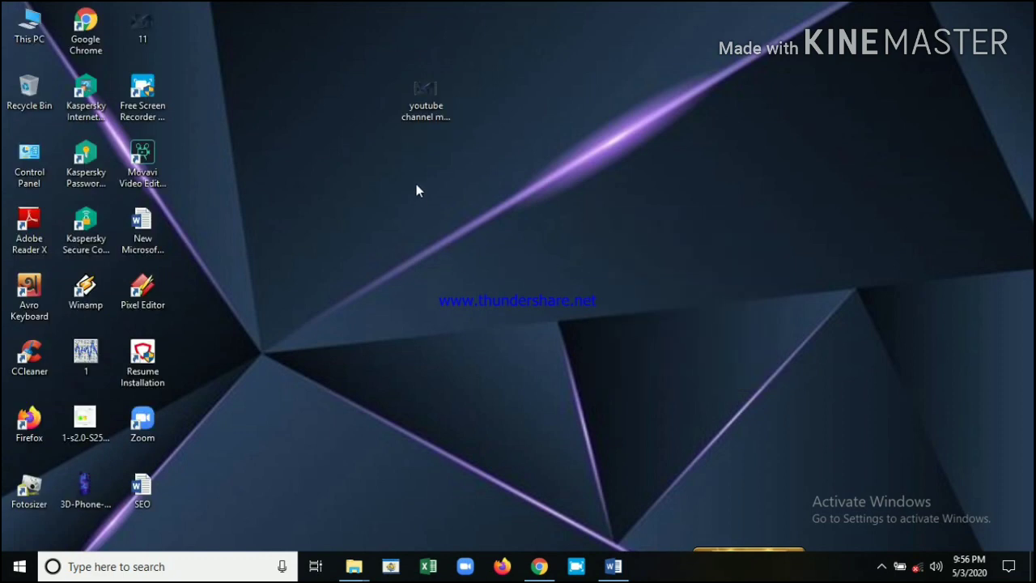
Reopen the video's detailed properties to check the title, subtitle, rating, tags and comments, then close them and refresh the desktop.
{"action": "right_click", "coordinate": [419, 112]}
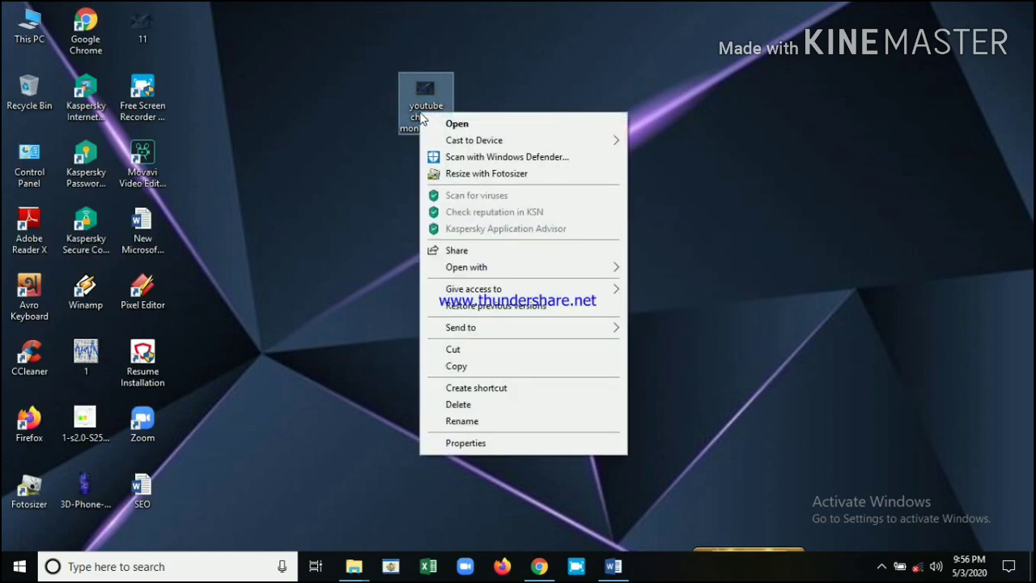
{"action": "left_click", "coordinate": [489, 442]}
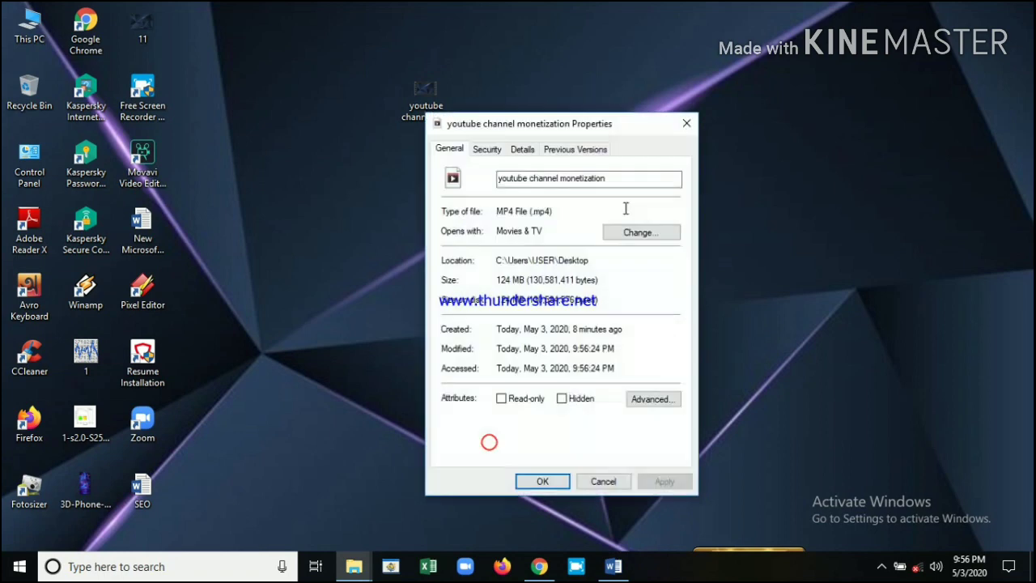
{"action": "left_click", "coordinate": [526, 154]}
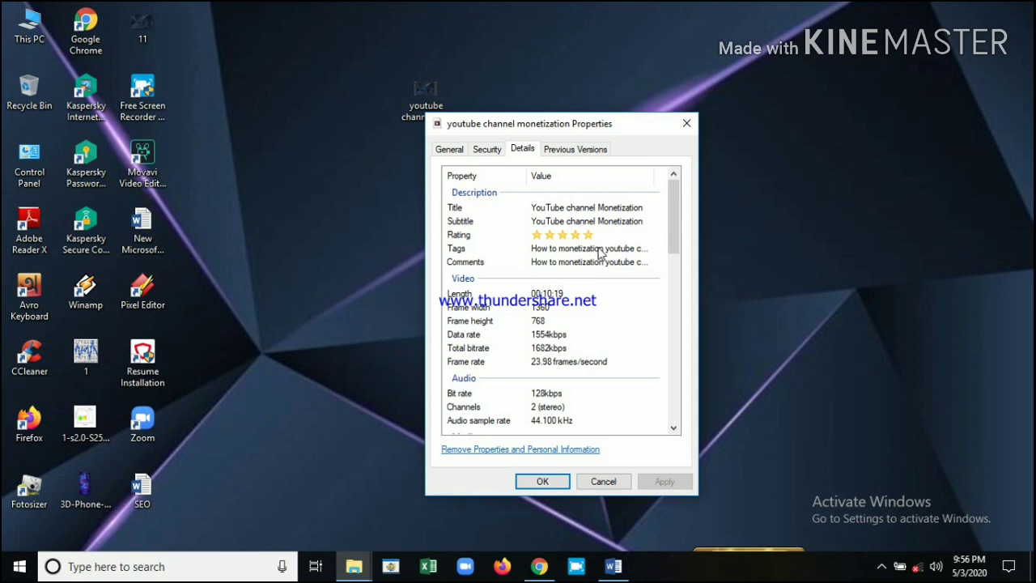
{"action": "left_click", "coordinate": [542, 482]}
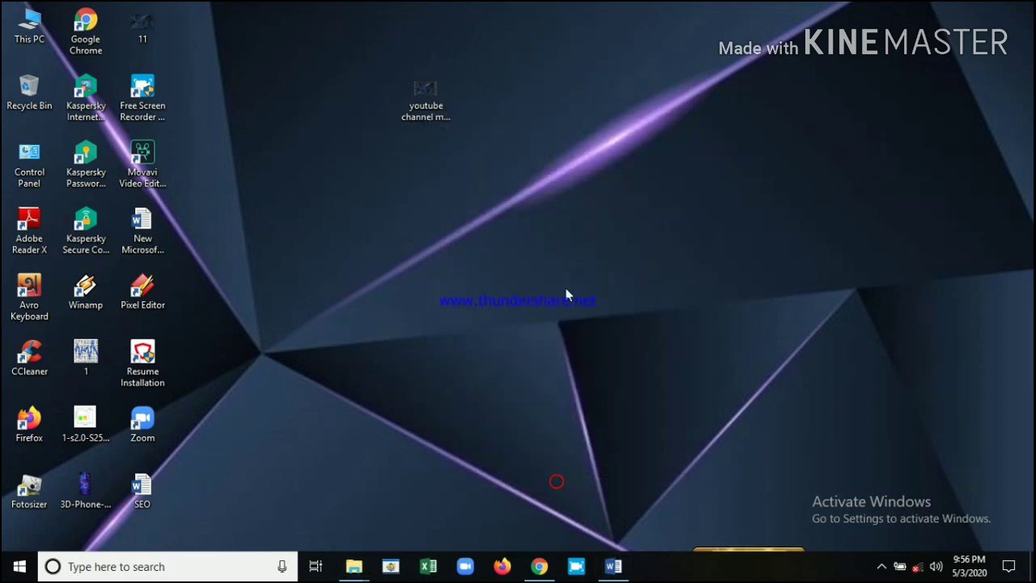
{"action": "right_click", "coordinate": [563, 208]}
{"action": "left_click", "coordinate": [603, 253]}
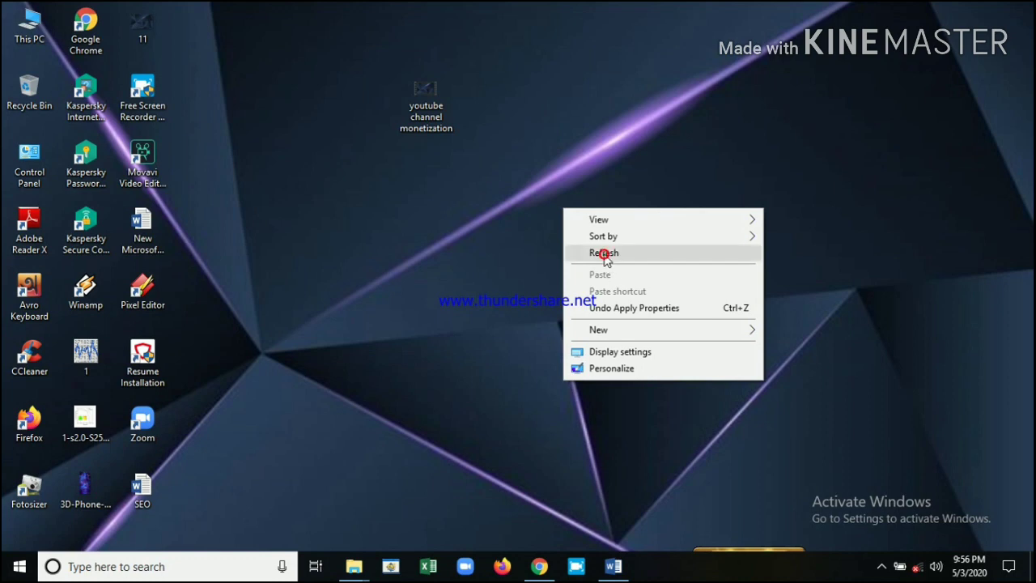